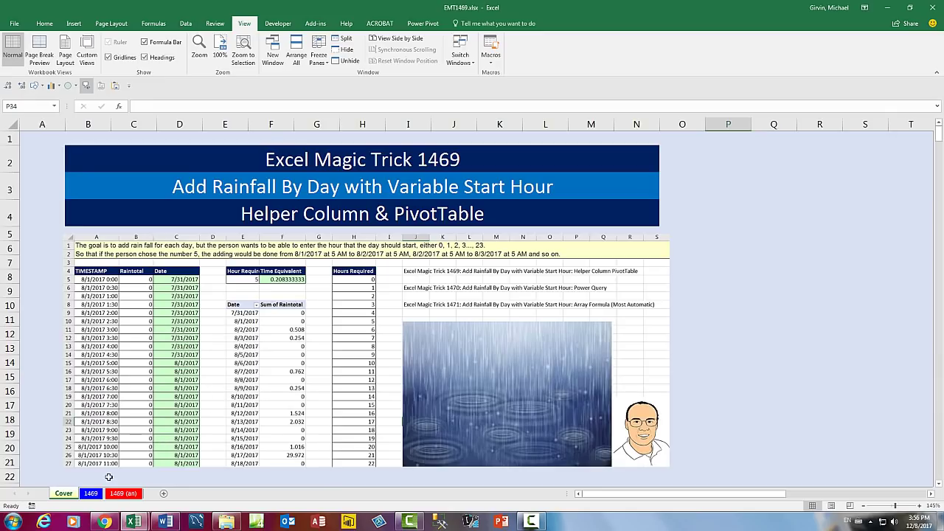
# On the 1469 sheet, highlight timestamp ranges to show a day starting at 5 AM.
pyautogui.click(90, 494)
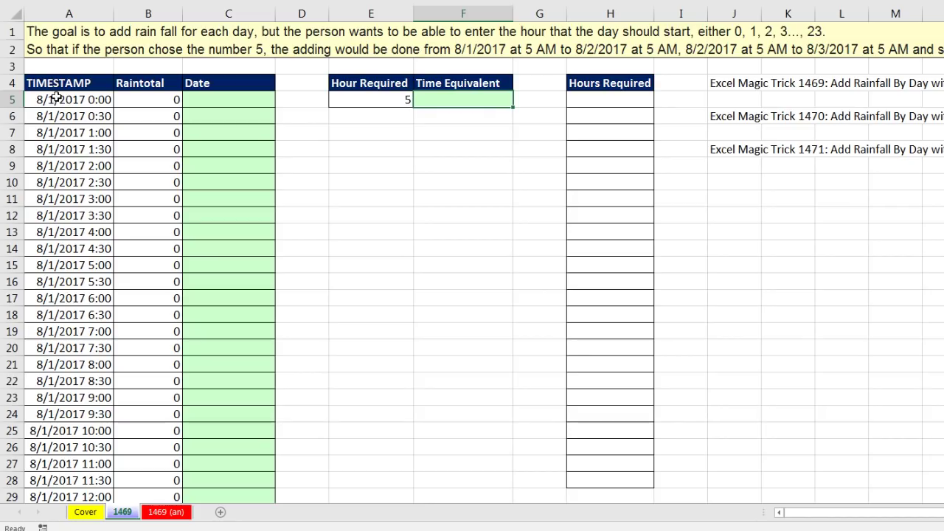
pyautogui.moveTo(49, 100); pyautogui.dragTo(100, 250)
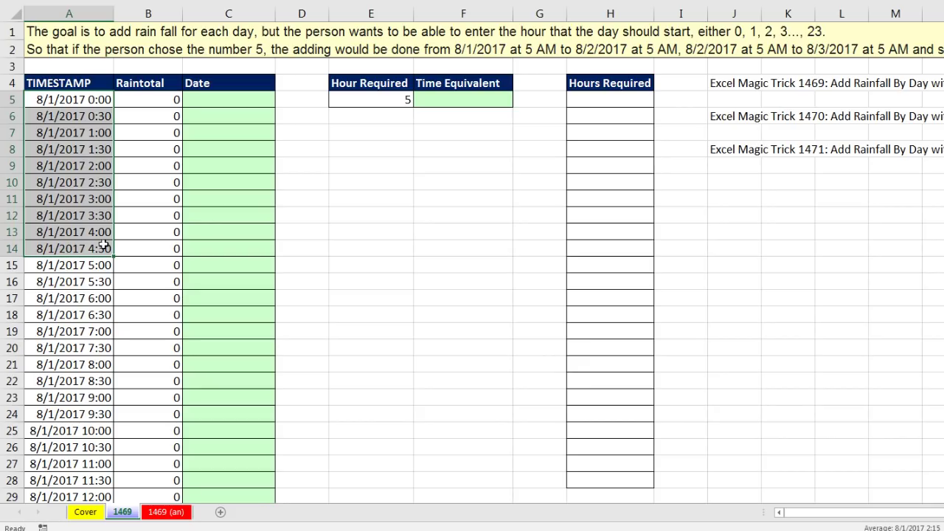
pyautogui.moveTo(84, 267); pyautogui.dragTo(210, 378)
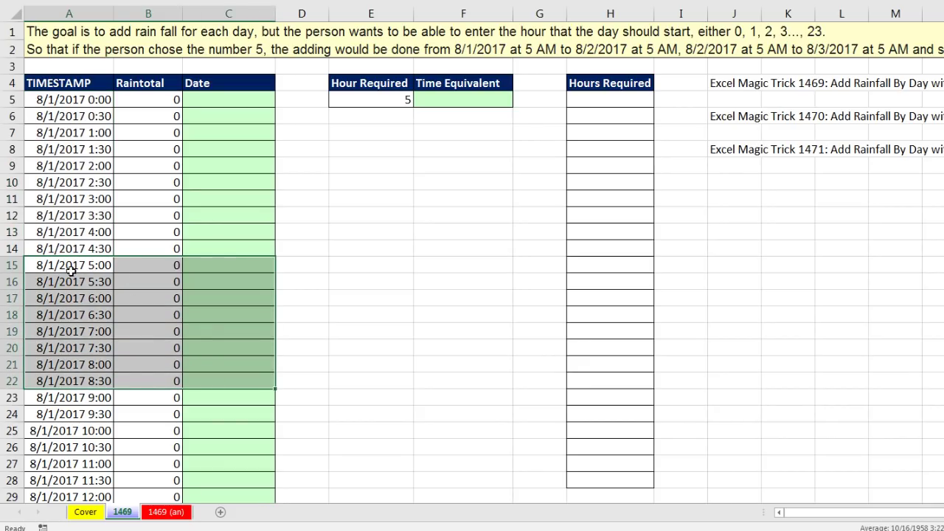
pyautogui.moveTo(65, 267); pyautogui.dragTo(273, 231)
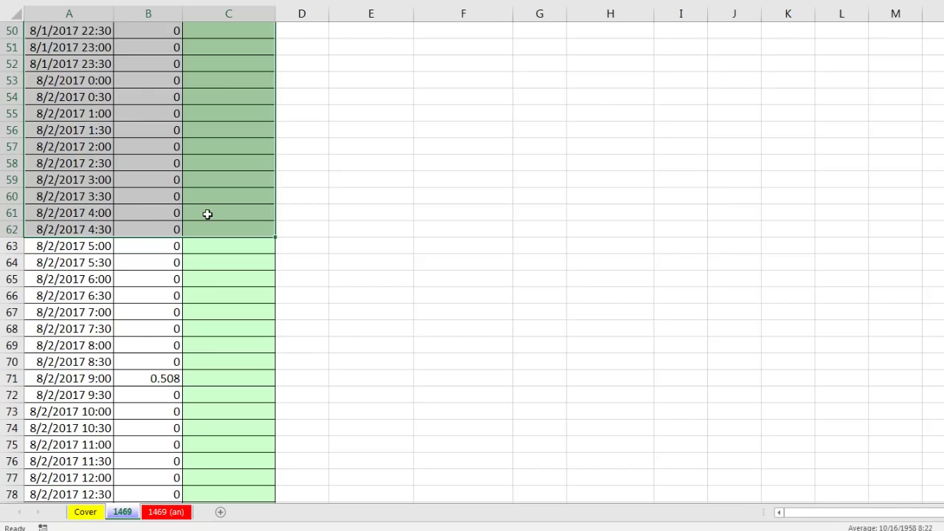
pyautogui.scroll(16, 207, 214)
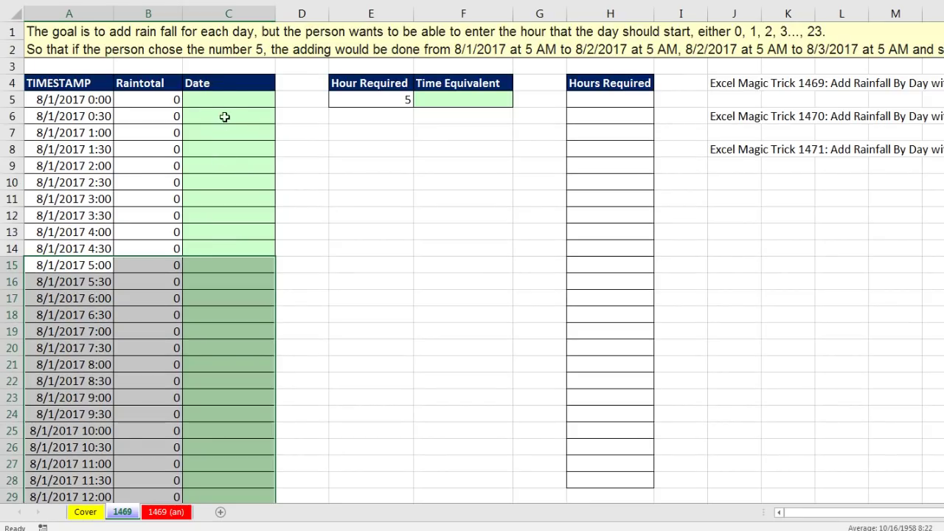
pyautogui.click(224, 103)
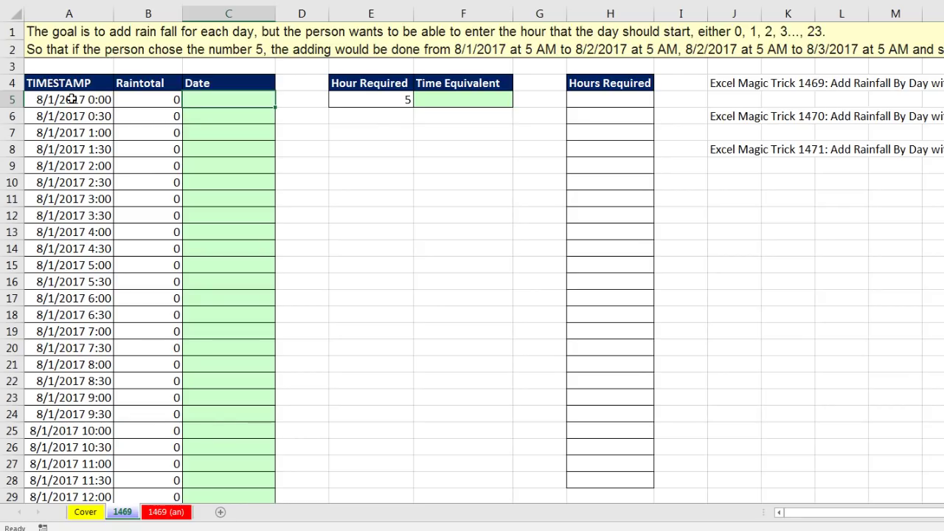
# Enter 5:00 AM in E7, preview it in General format, then undo the format.
pyautogui.click(377, 132)
pyautogui.write('5:00 AM')
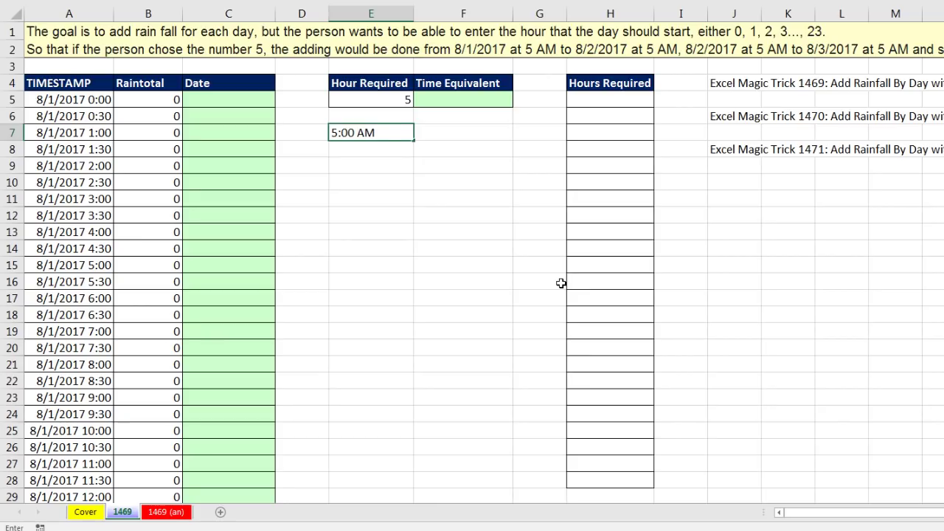
pyautogui.hotkey('ctrl', 'Return')
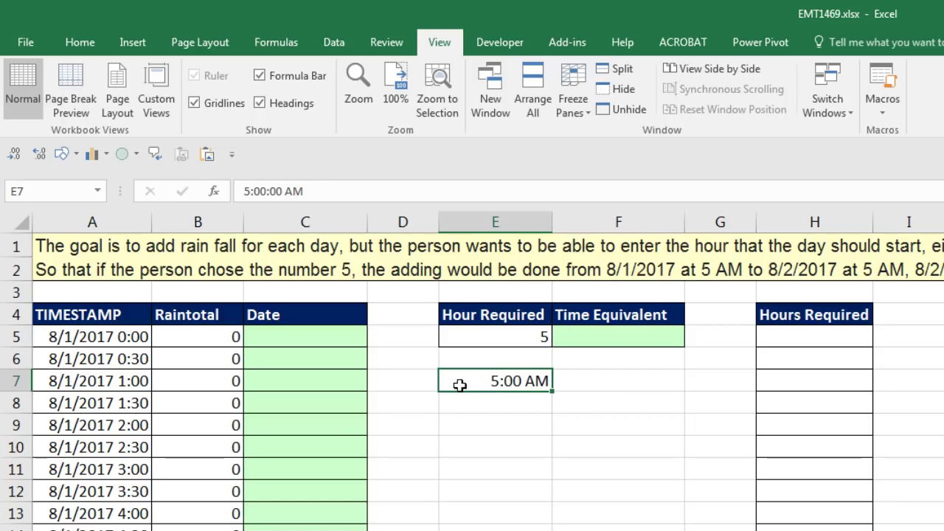
pyautogui.click(80, 41)
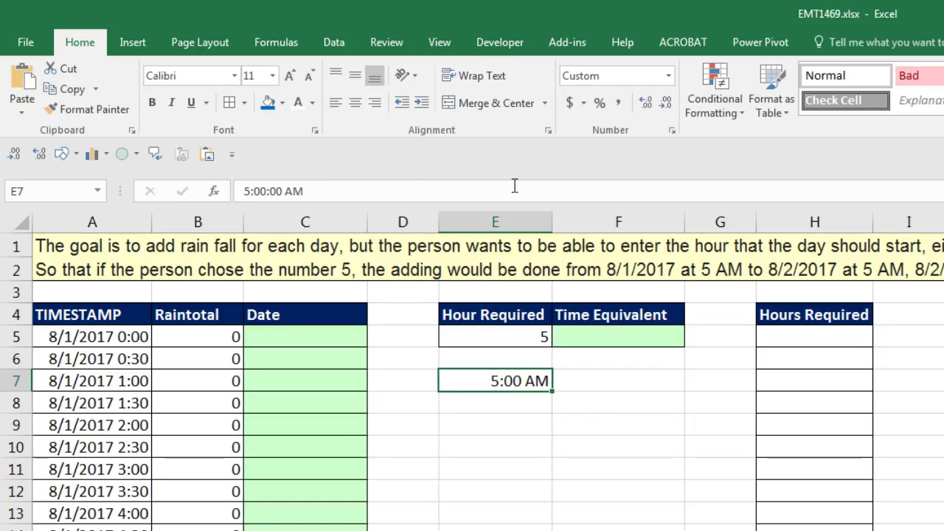
pyautogui.click(668, 75)
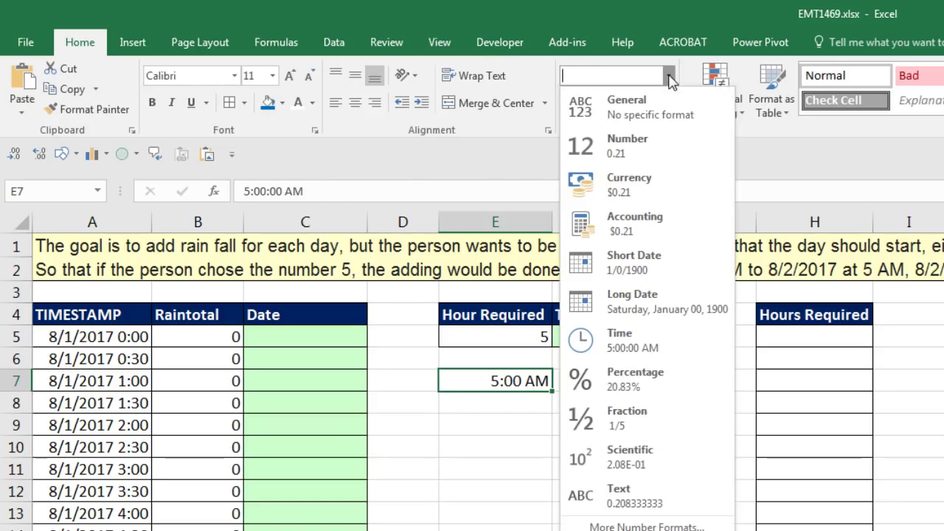
pyautogui.click(653, 102)
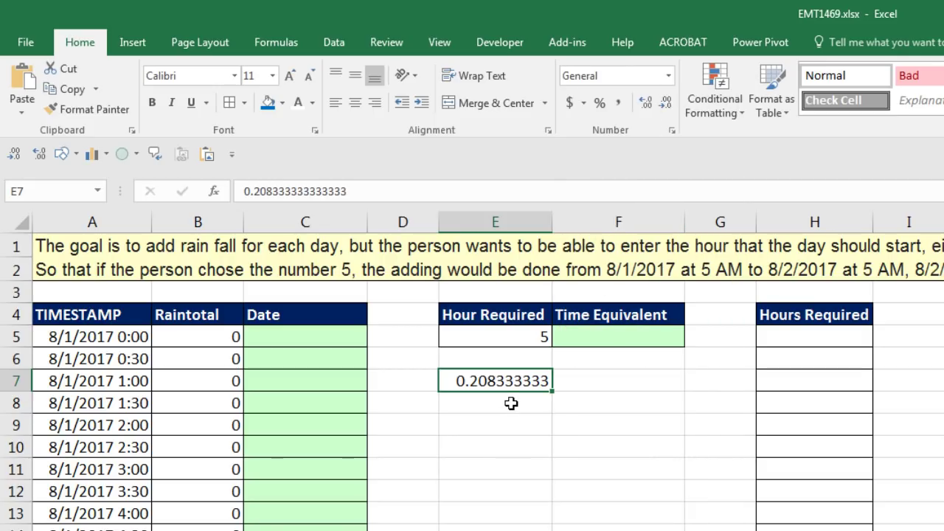
pyautogui.hotkey('ctrl', 'z')
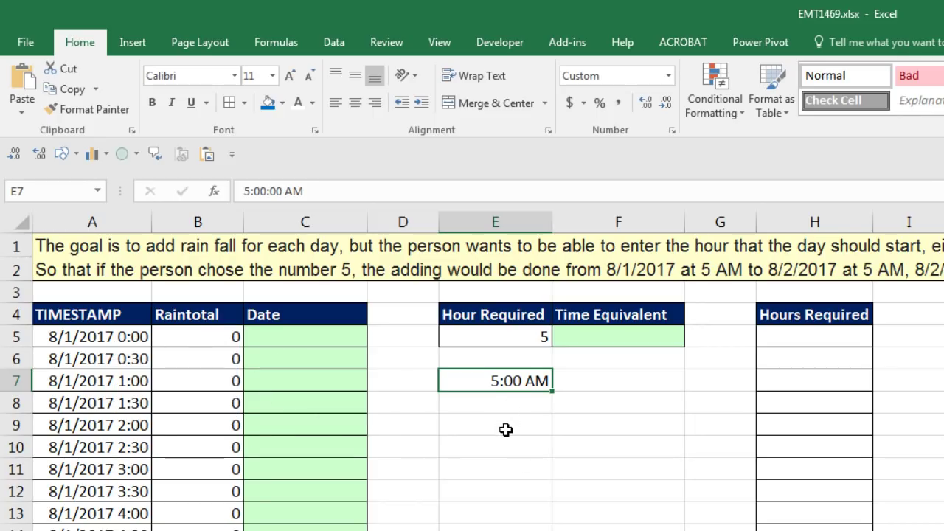
# Enter =5/24 in E9, returning 0.208333333 as 5 hours' day fraction.
pyautogui.click(506, 429)
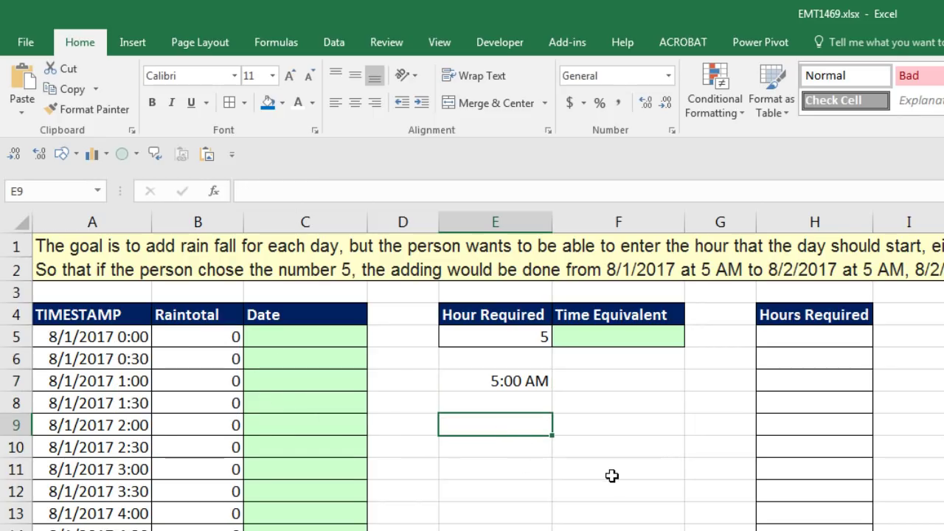
pyautogui.write('=5/24')
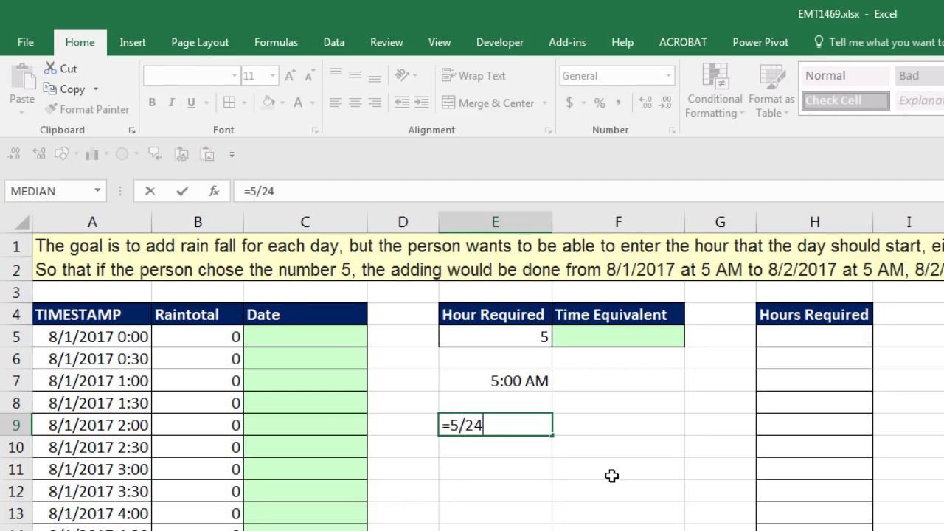
pyautogui.hotkey('ctrl', 'Return')
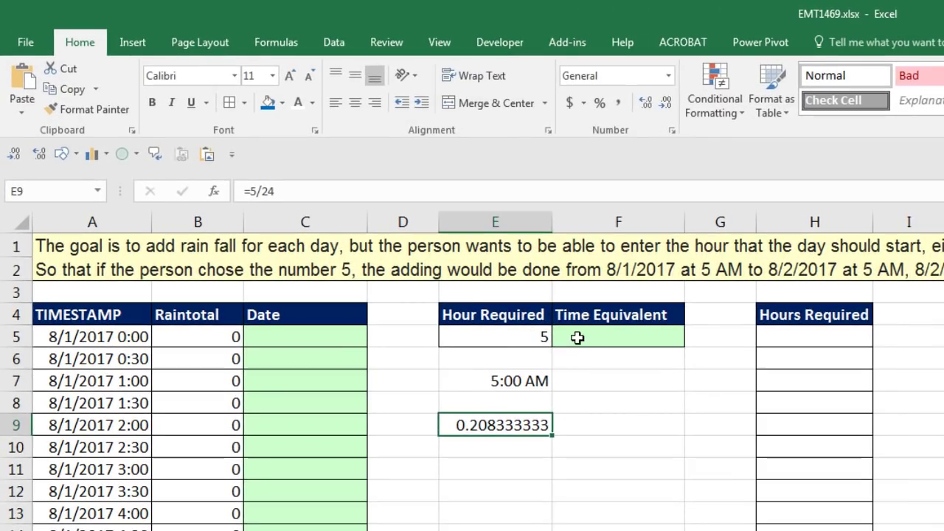
# Enter =E5/24 in the Time Equivalent cell F5.
pyautogui.click(390, 228)
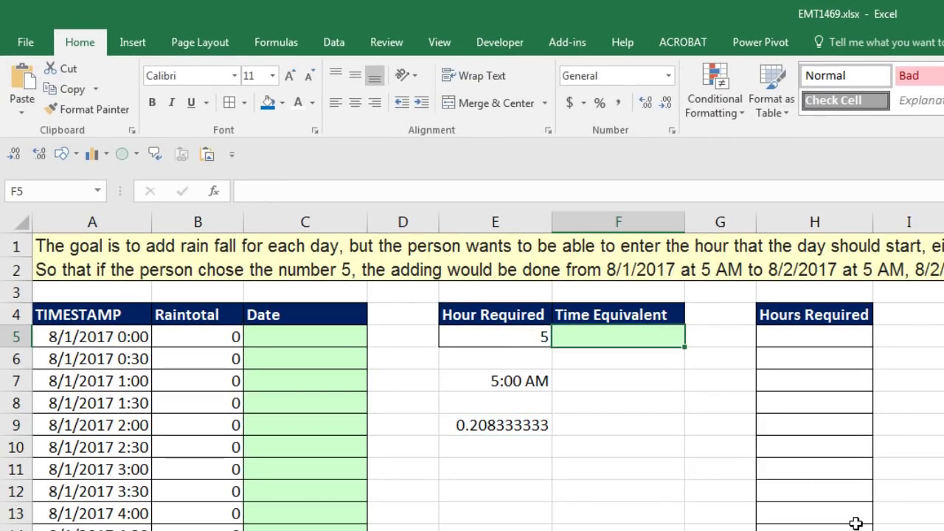
pyautogui.write('=')
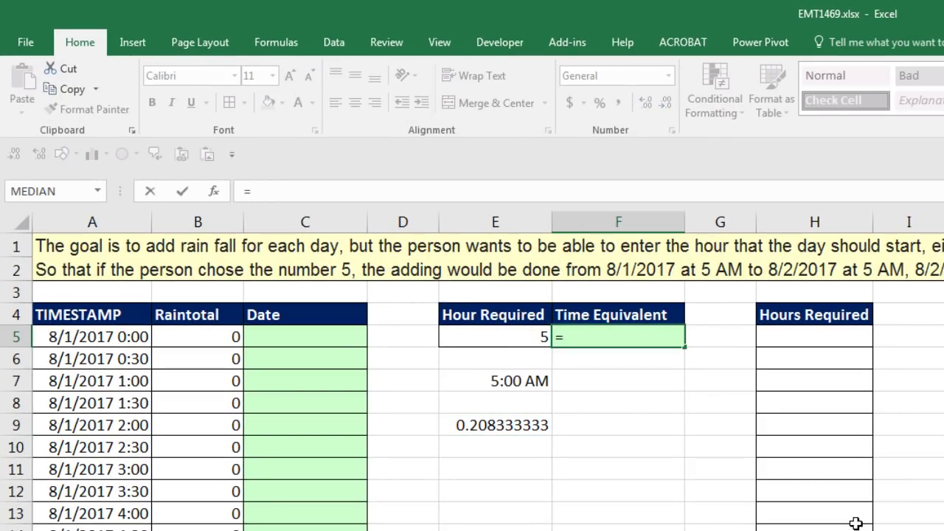
pyautogui.press('Left')
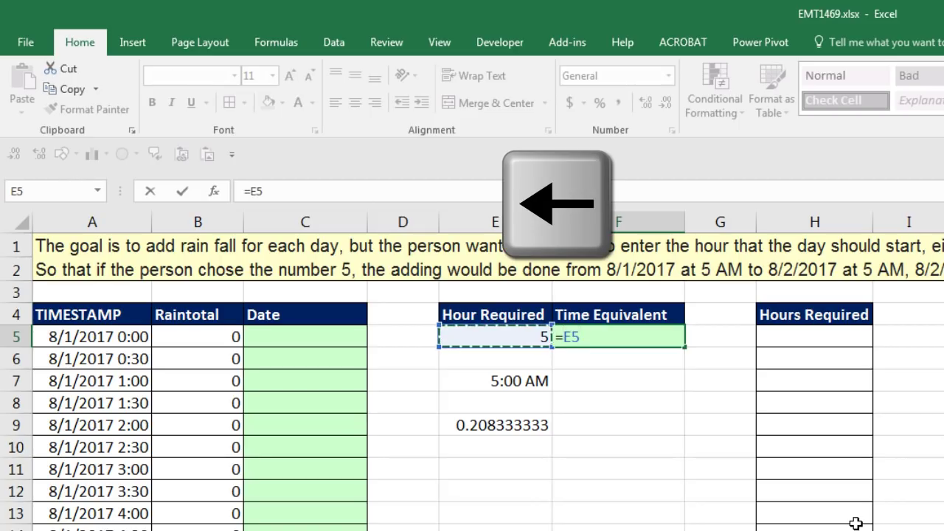
pyautogui.write('/24')
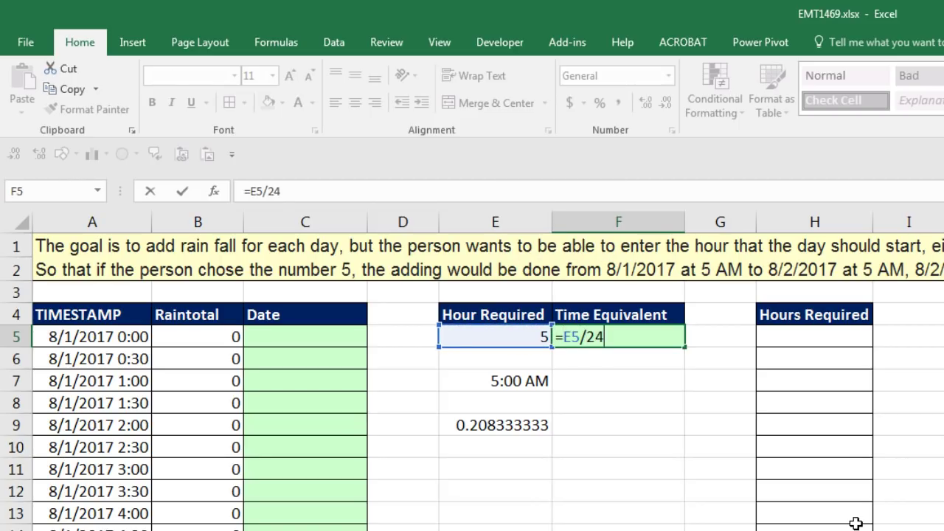
pyautogui.hotkey('ctrl', 'Return')
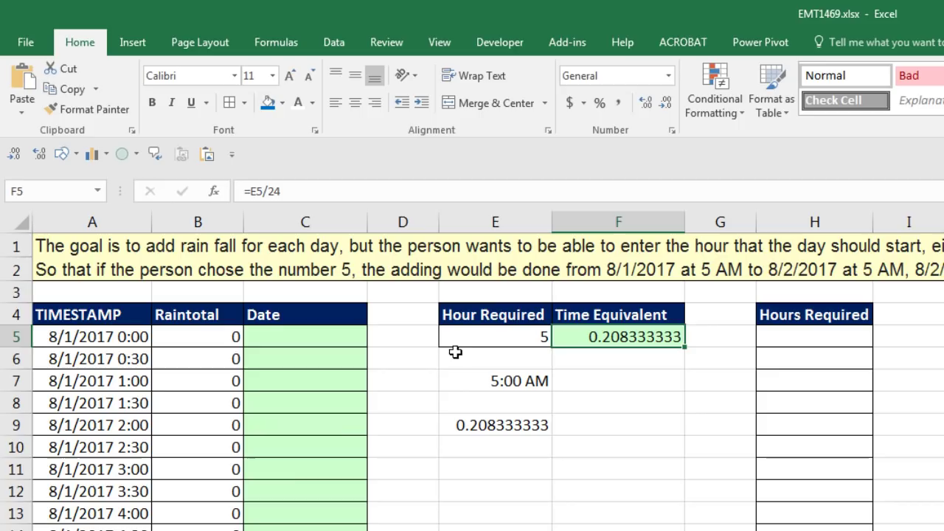
# Change the hour in E5 to 10, making F5 show 0.416666667.
pyautogui.click(464, 344)
pyautogui.write('10')
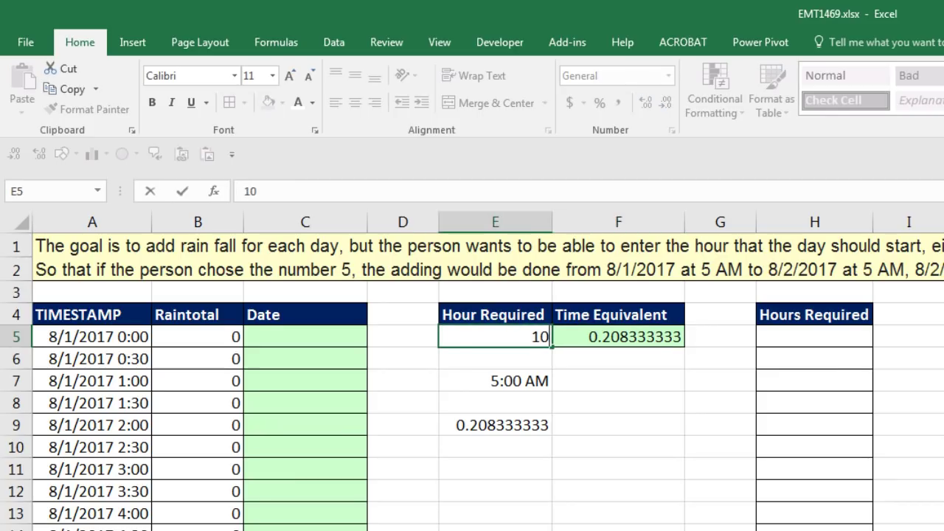
pyautogui.hotkey('ctrl', 'Return')
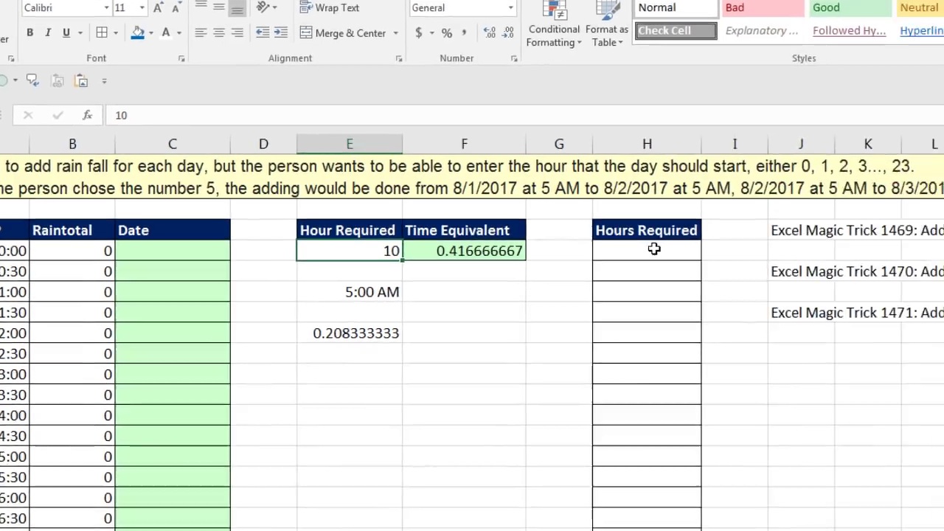
# Enter 0 and 1 in H5:H6 and extend the series to 23 in H28.
pyautogui.click(837, 341)
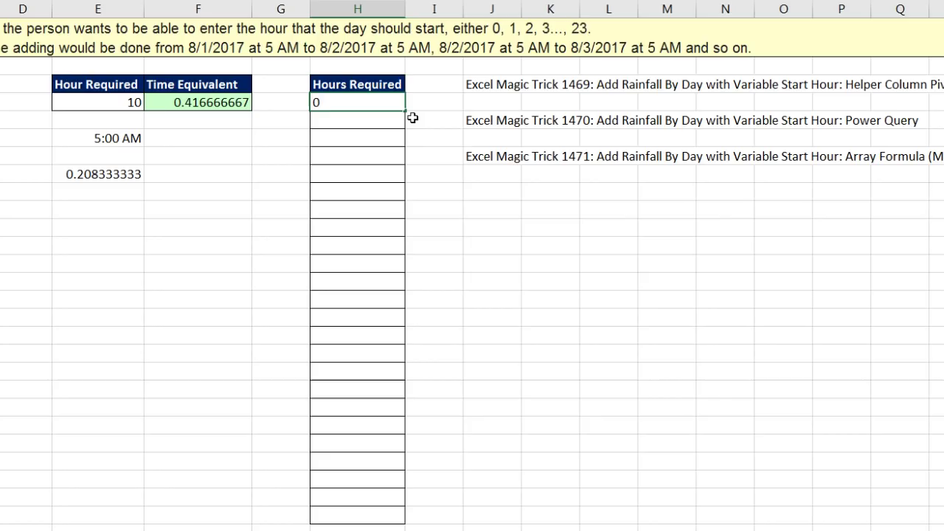
pyautogui.press('Return')
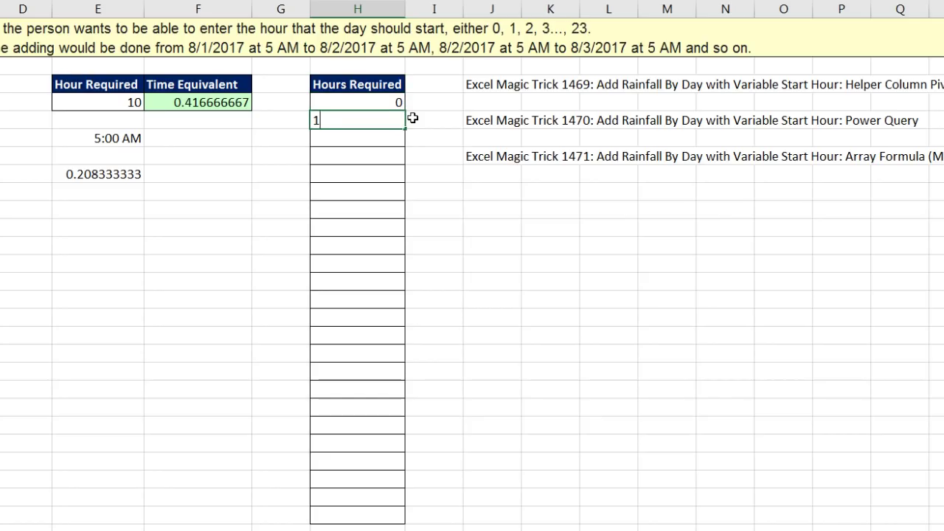
pyautogui.write('1')
pyautogui.press('Return')
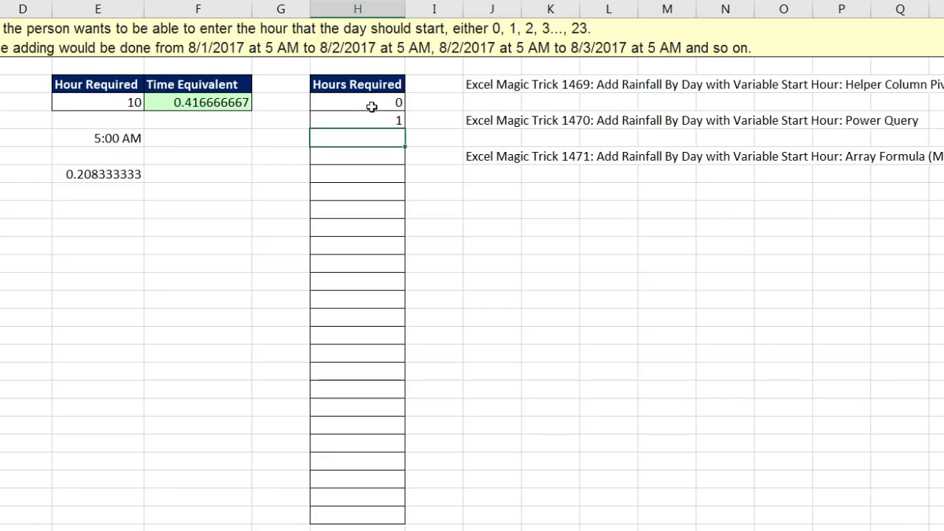
pyautogui.moveTo(363, 108); pyautogui.dragTo(364, 123)
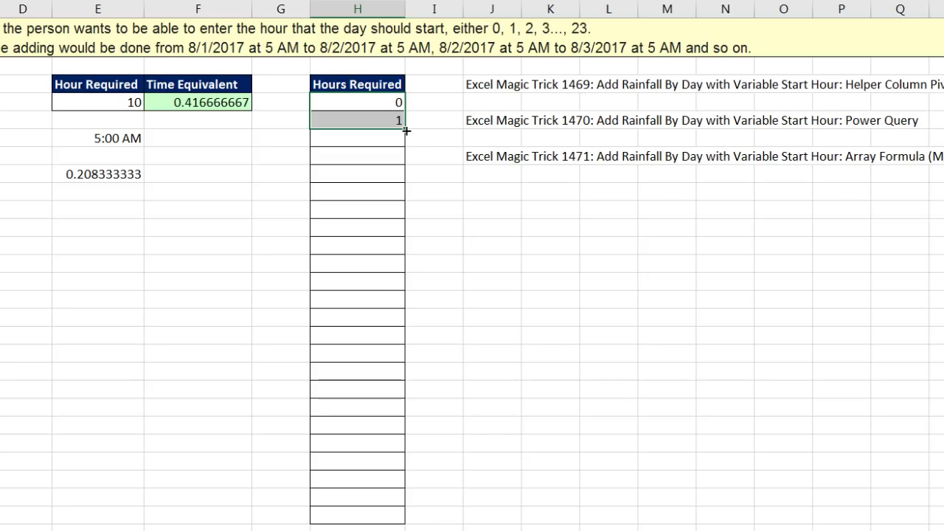
pyautogui.moveTo(406, 179); pyautogui.dragTo(397, 527)
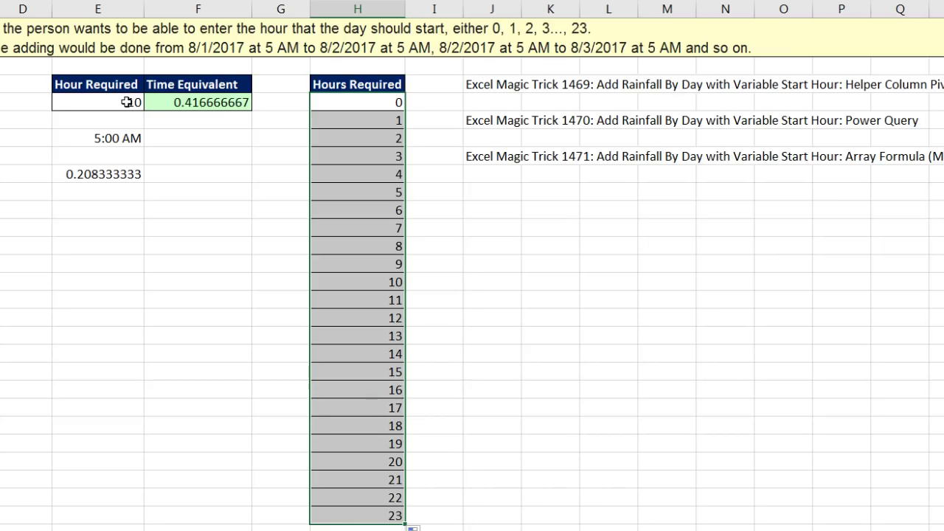
pyautogui.click(127, 102)
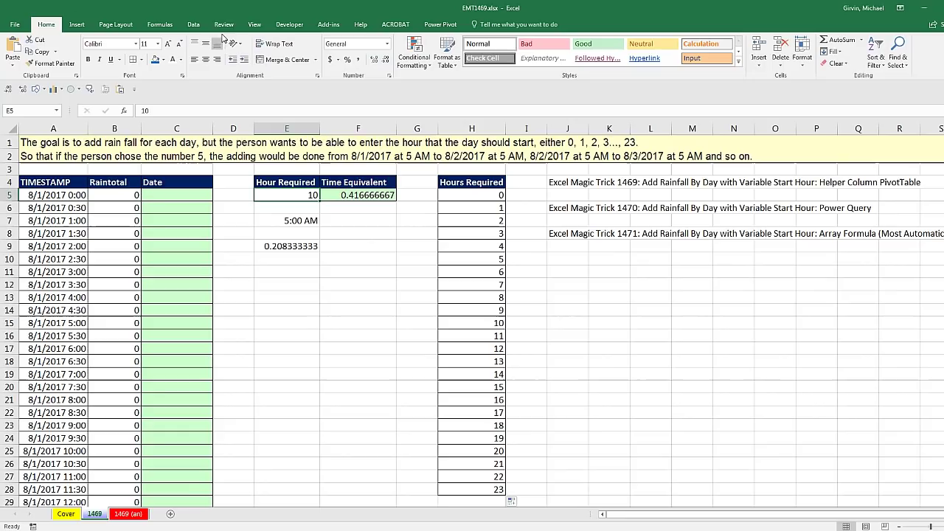
# Add a List data validation to E5 with source =$H$5:$H$28.
pyautogui.click(196, 25)
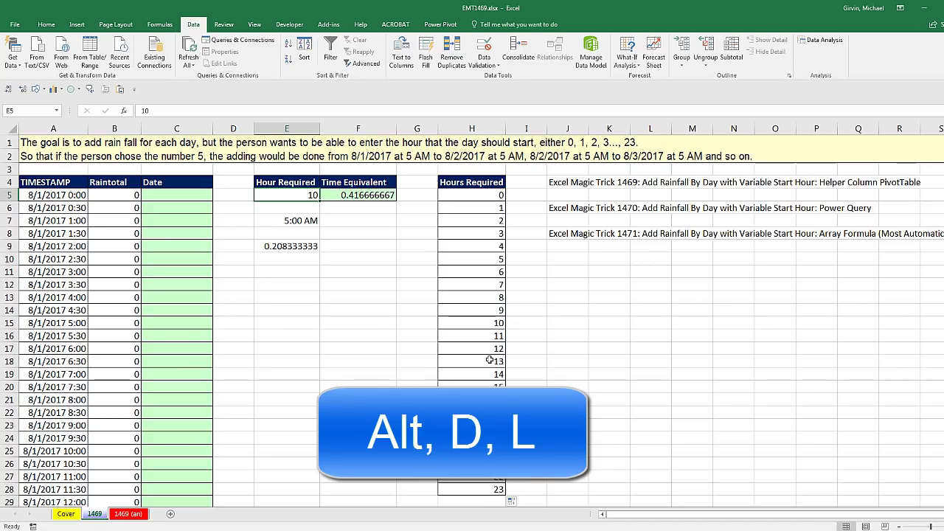
pyautogui.hotkey('alt', 'd')
pyautogui.press('l')
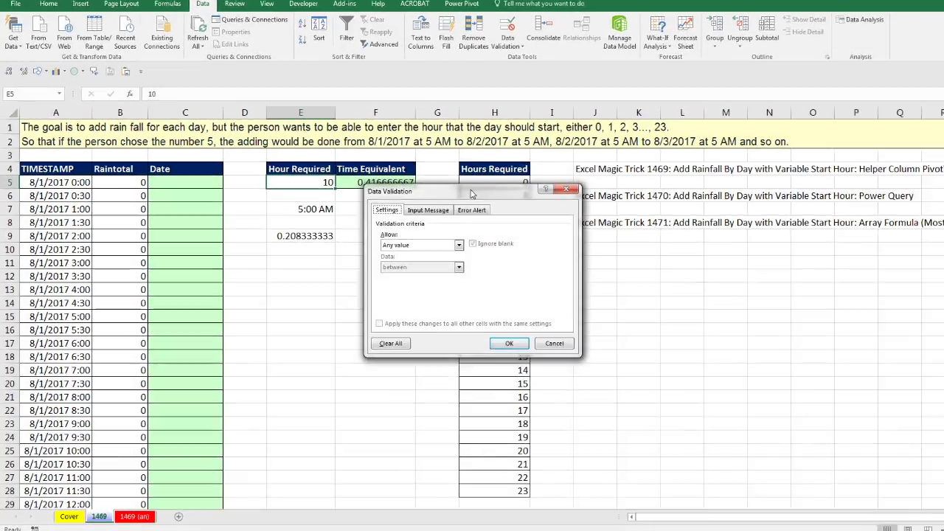
pyautogui.moveTo(472, 193); pyautogui.dragTo(509, 172)
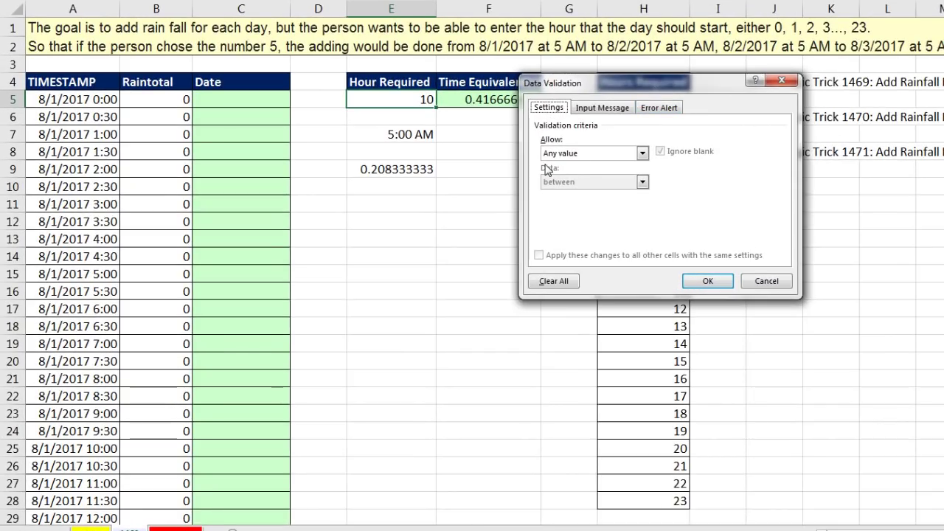
pyautogui.click(644, 154)
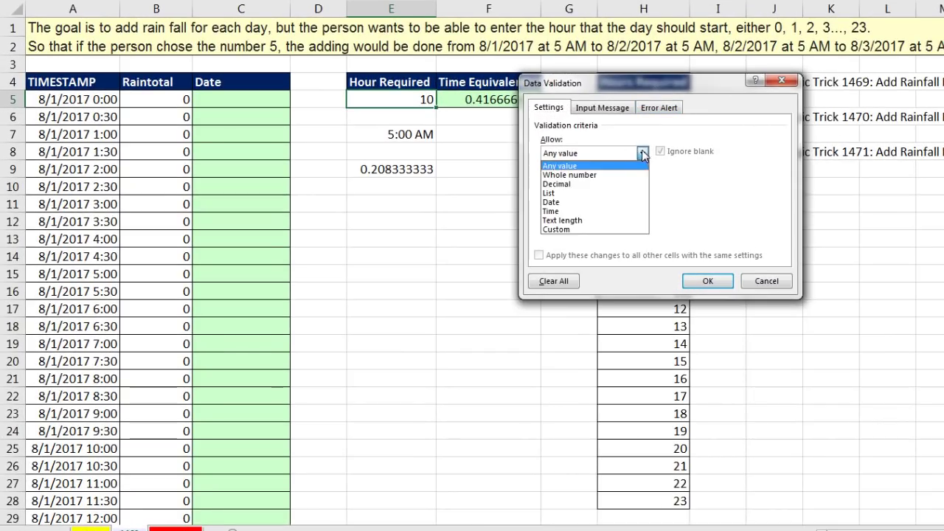
pyautogui.click(567, 193)
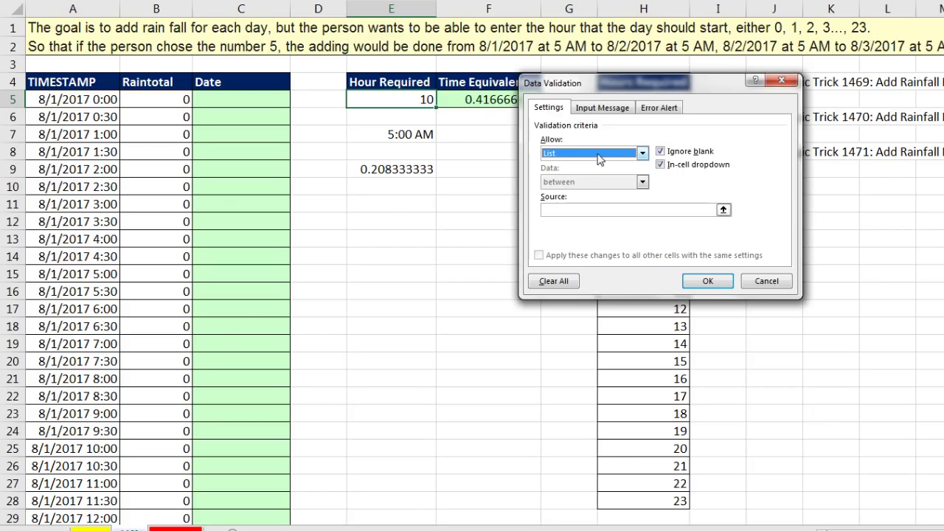
pyautogui.click(563, 212)
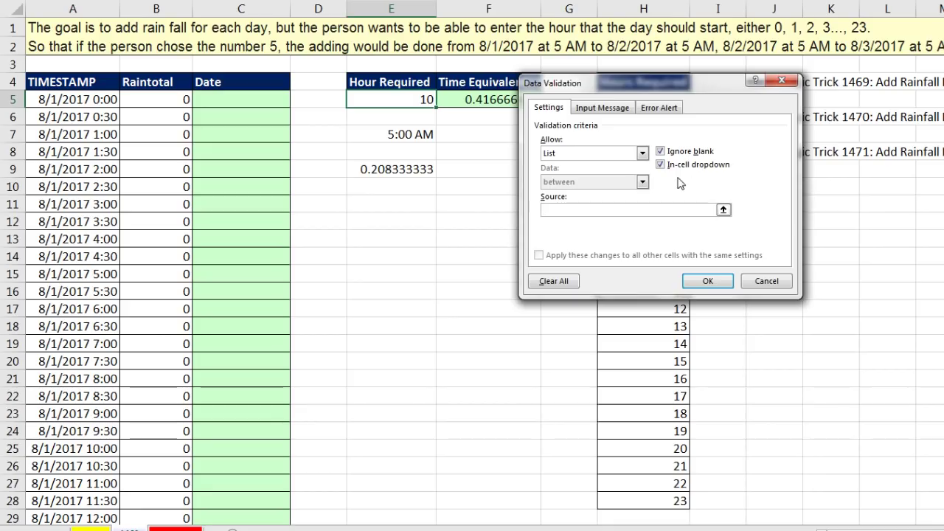
pyautogui.moveTo(656, 78); pyautogui.dragTo(643, 172)
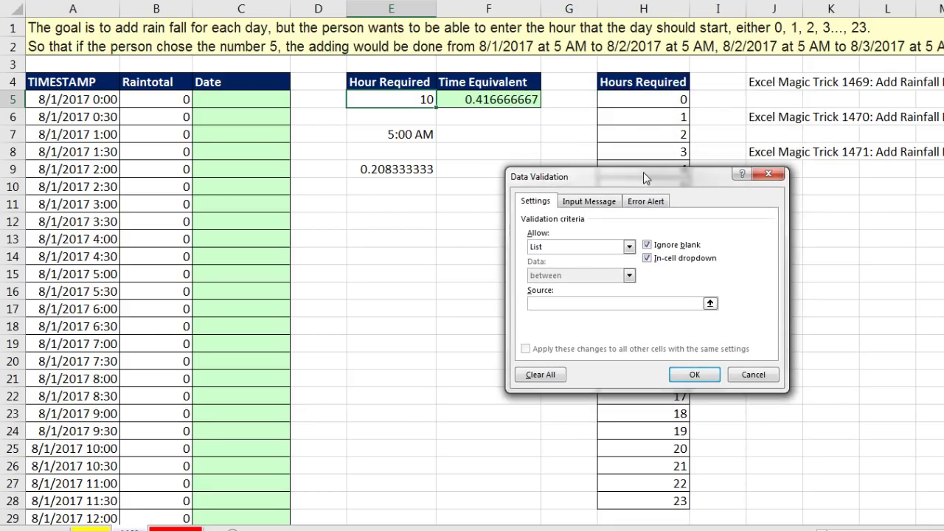
pyautogui.moveTo(647, 101); pyautogui.dragTo(659, 499)
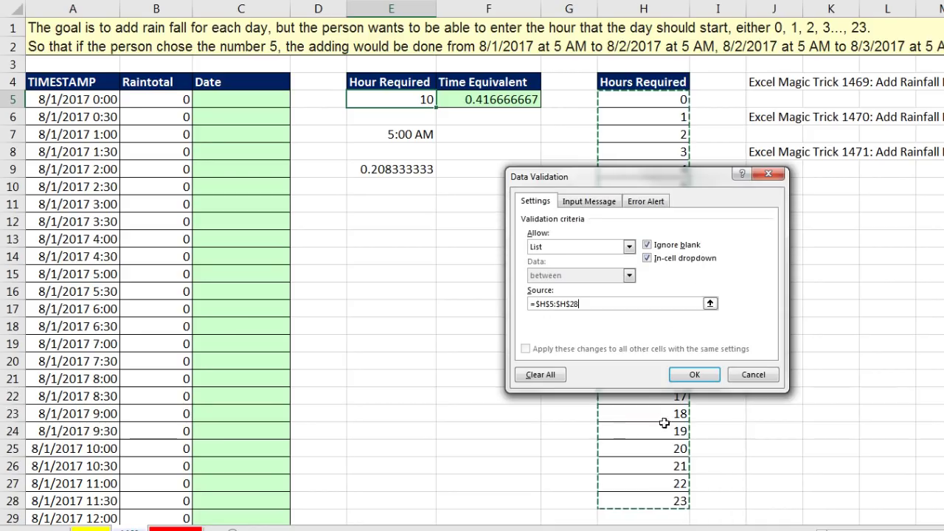
pyautogui.click(675, 379)
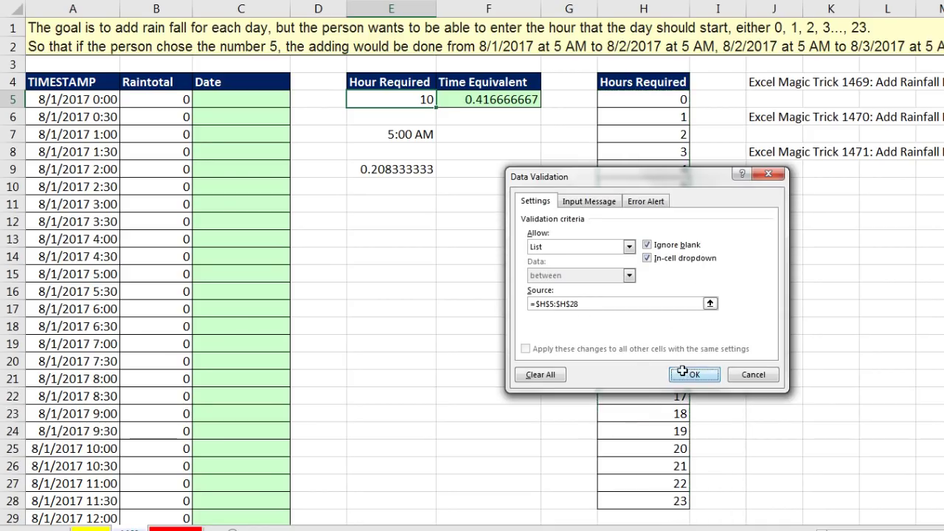
# Pick 7 from the E5 dropdown, giving a Time Equivalent of 0.291666667.
pyautogui.click(442, 100)
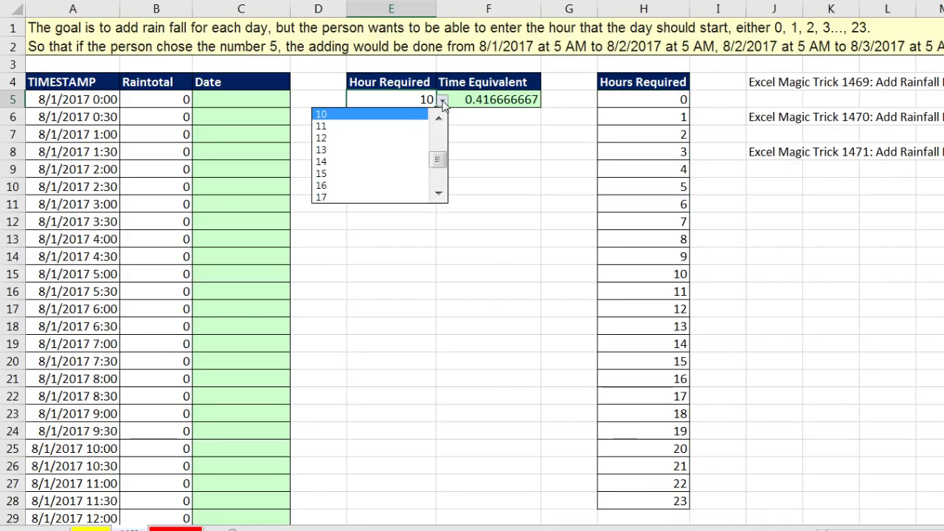
pyautogui.moveTo(439, 157); pyautogui.dragTo(438, 126)
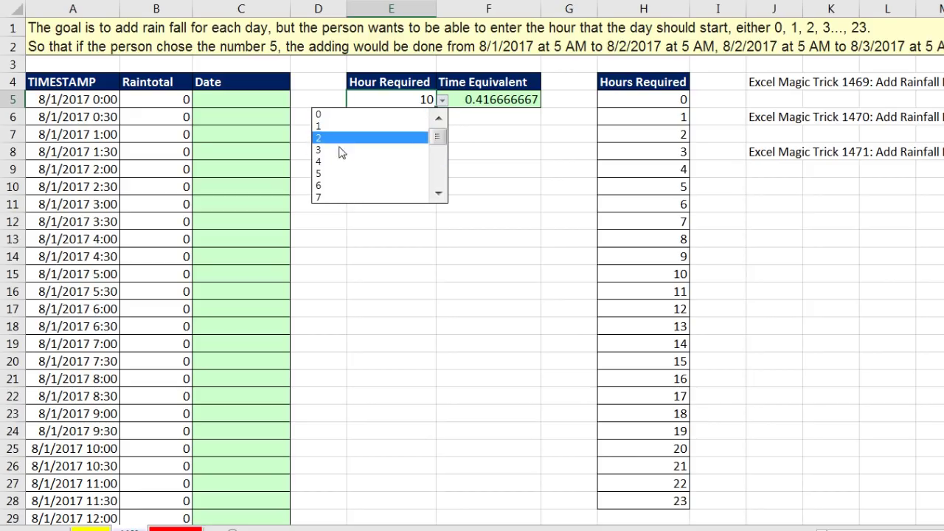
pyautogui.click(331, 198)
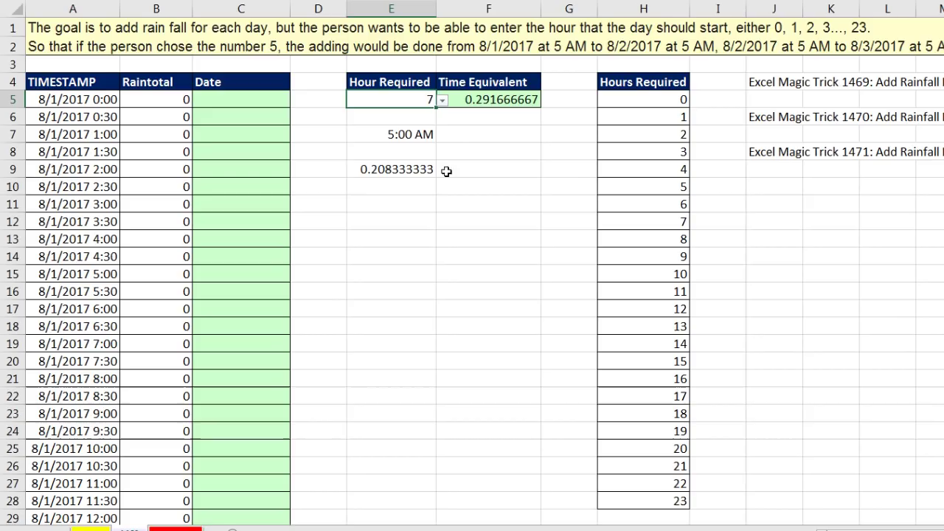
# Move the E7:E9 notes to M12:M14 and fill the Date column with =A5-$F$5.
pyautogui.moveTo(410, 135); pyautogui.dragTo(940, 265)
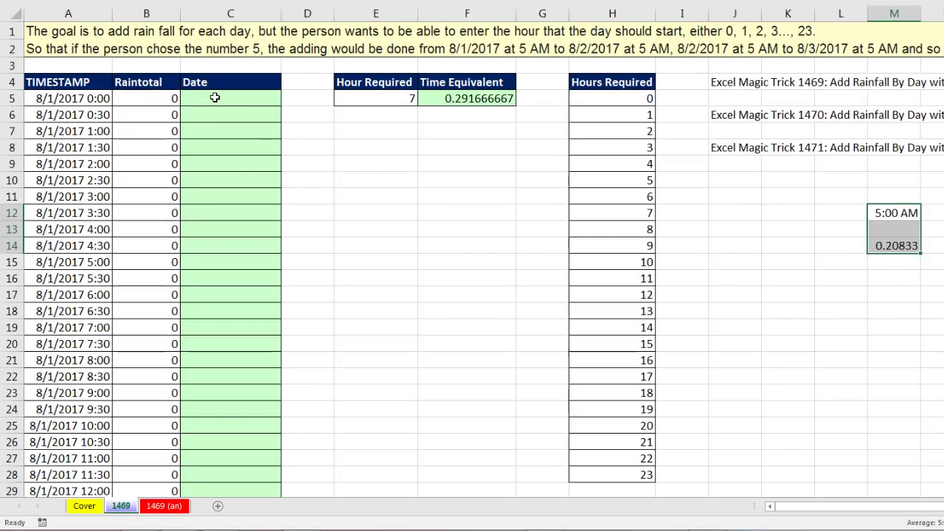
pyautogui.click(226, 99)
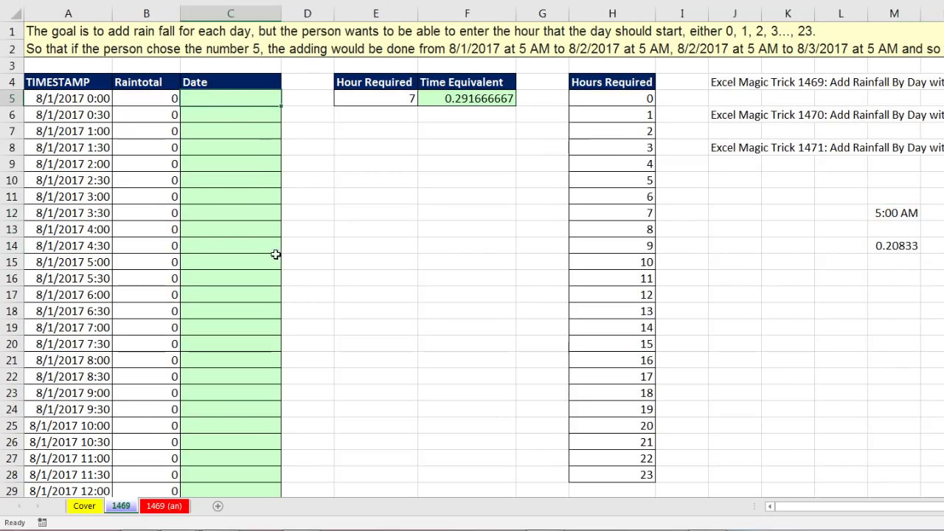
pyautogui.write('=')
pyautogui.press('Left')
pyautogui.press('Left')
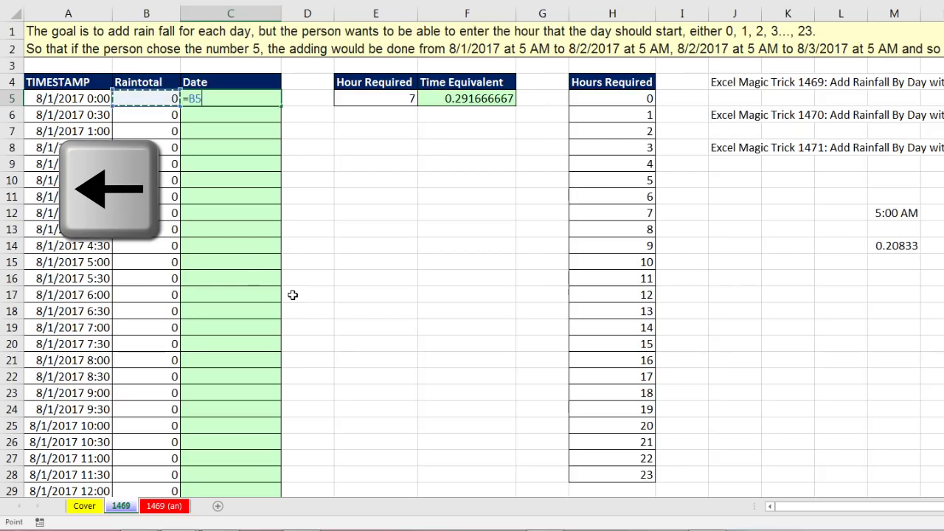
pyautogui.write('-')
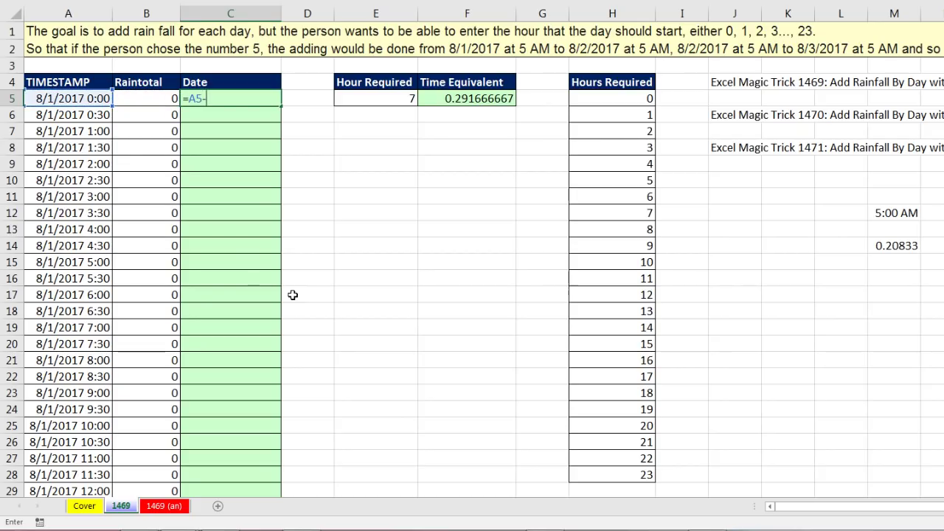
pyautogui.click(452, 97)
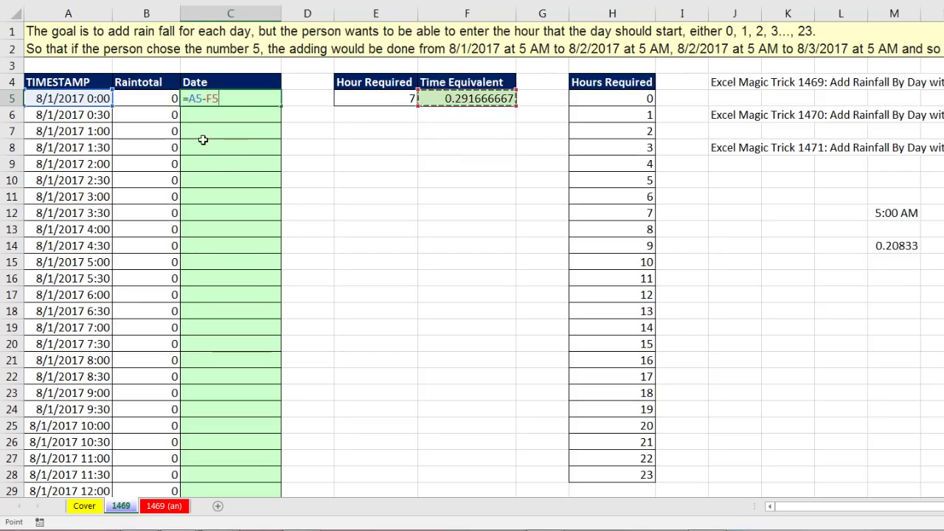
pyautogui.press('F4')
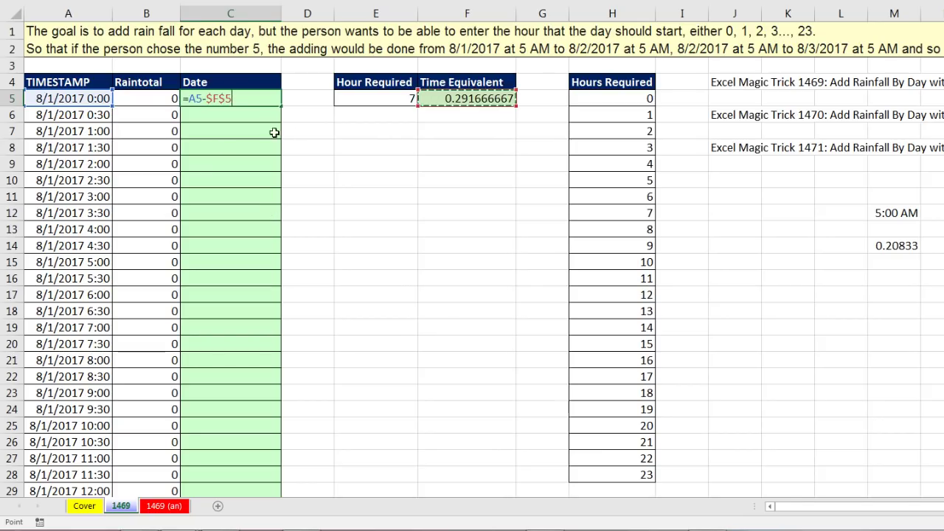
pyautogui.hotkey('ctrl', 'Return')
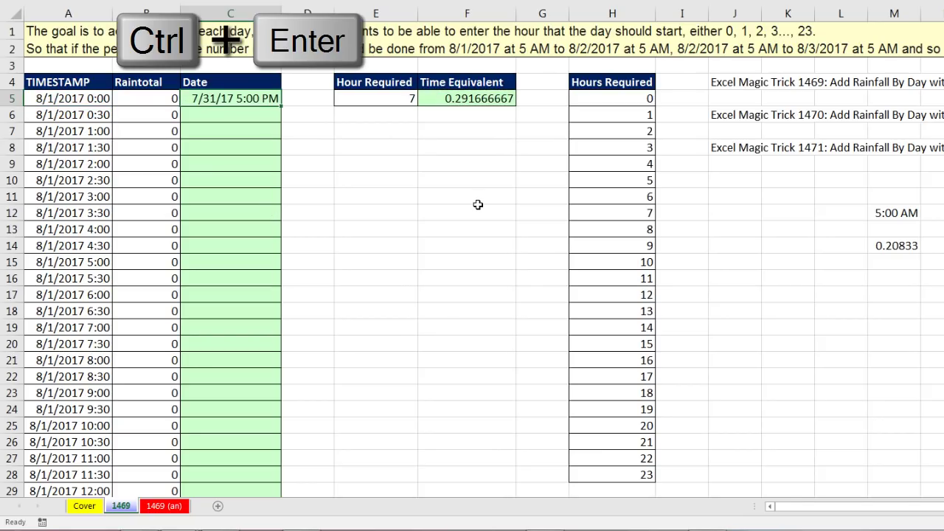
pyautogui.doubleClick(281, 108)
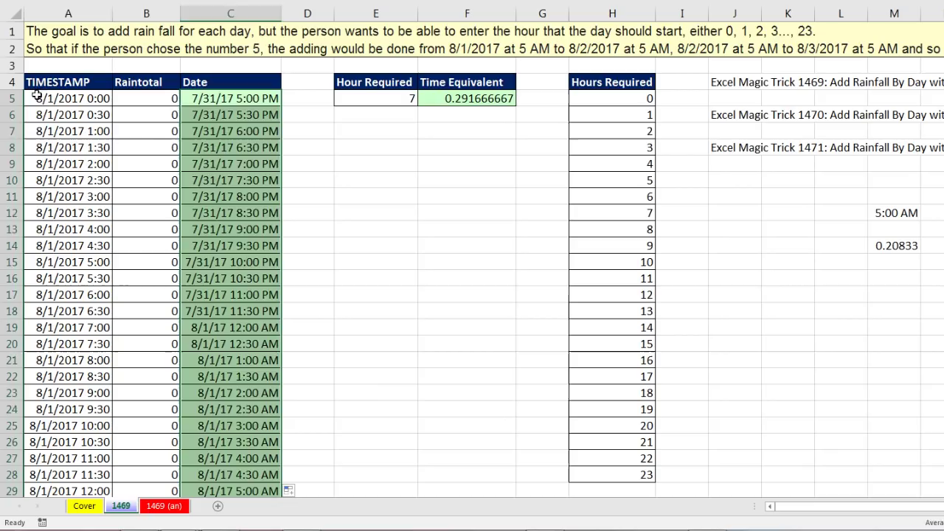
pyautogui.moveTo(37, 95); pyautogui.dragTo(223, 310)
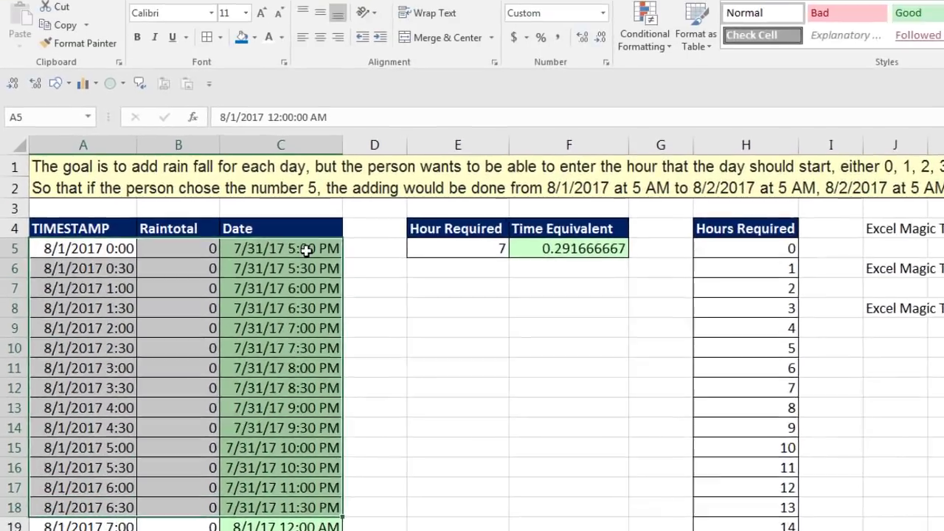
# Preview C5 as a General serial number, then undo the format change.
pyautogui.click(251, 101)
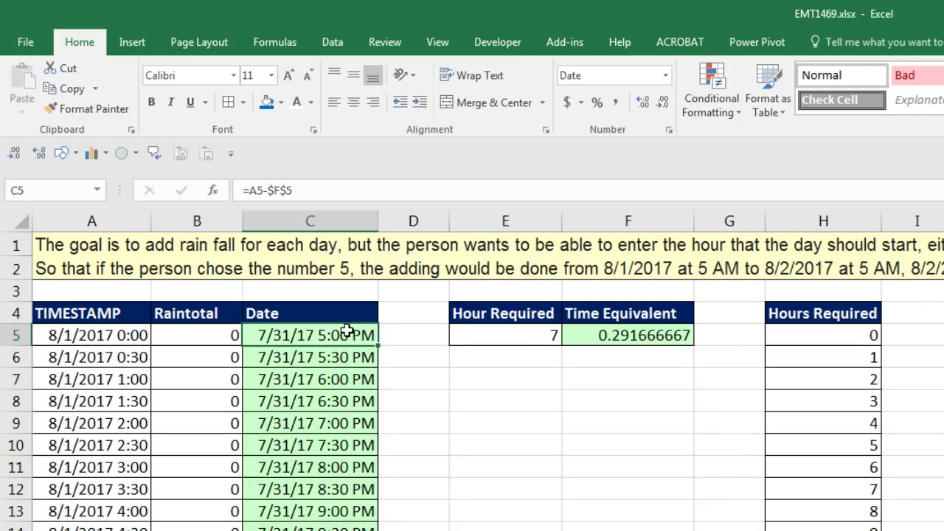
pyautogui.click(666, 74)
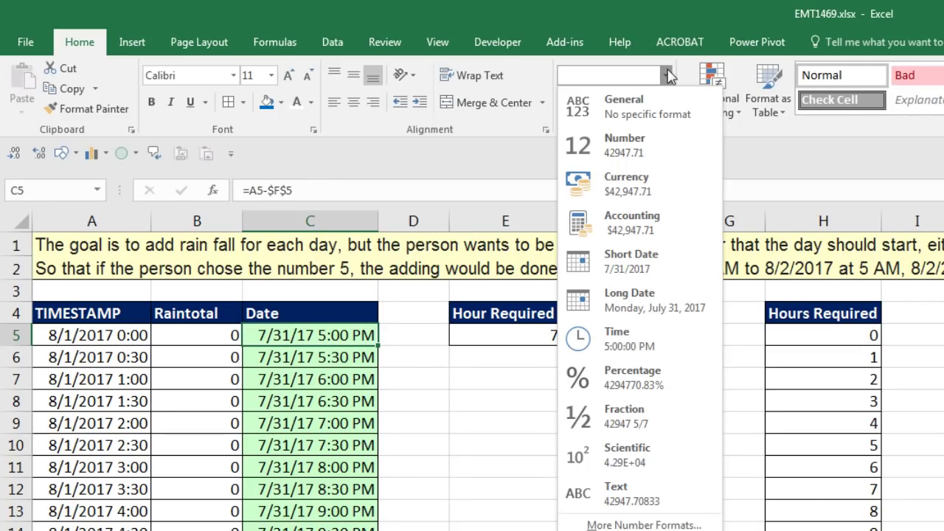
pyautogui.click(628, 122)
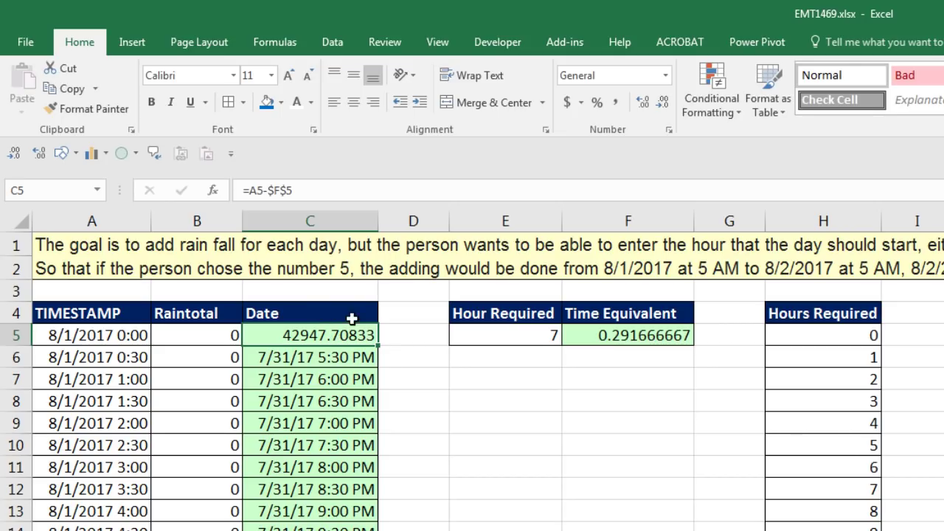
pyautogui.hotkey('ctrl', 'z')
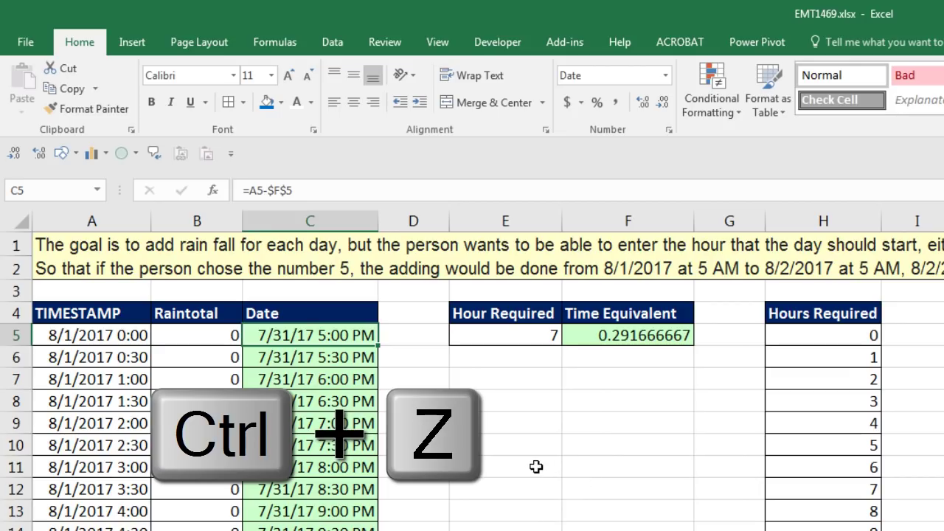
# Wrap the C5 formula in INT to get =INT(A5-$F$5).
pyautogui.press('F2')
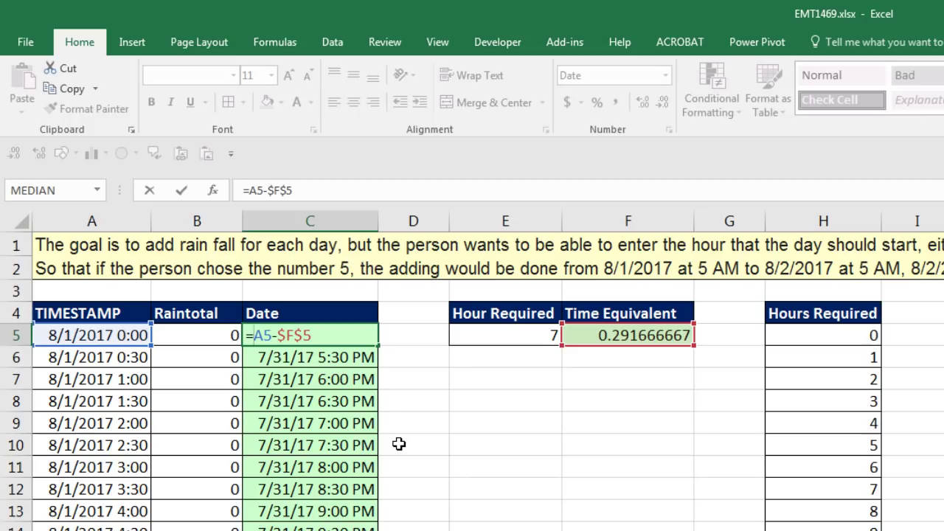
pyautogui.write('int')
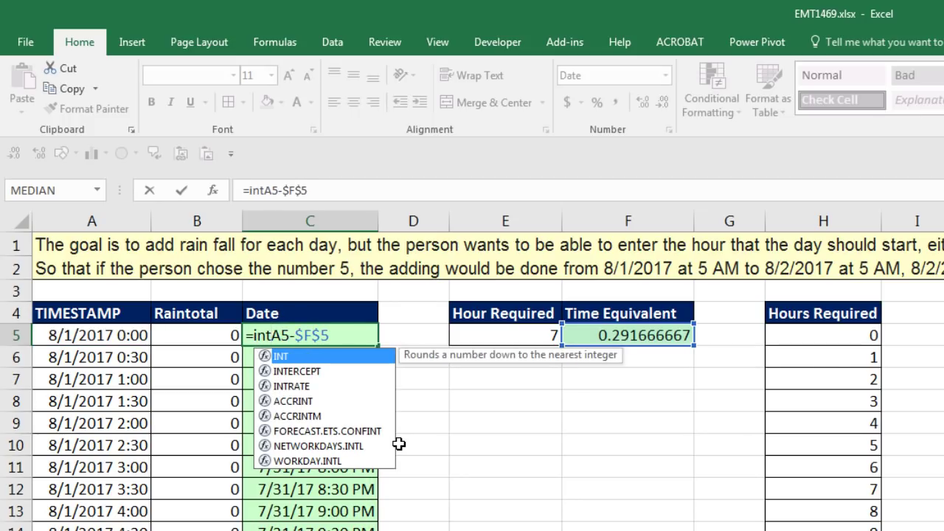
pyautogui.press('Tab')
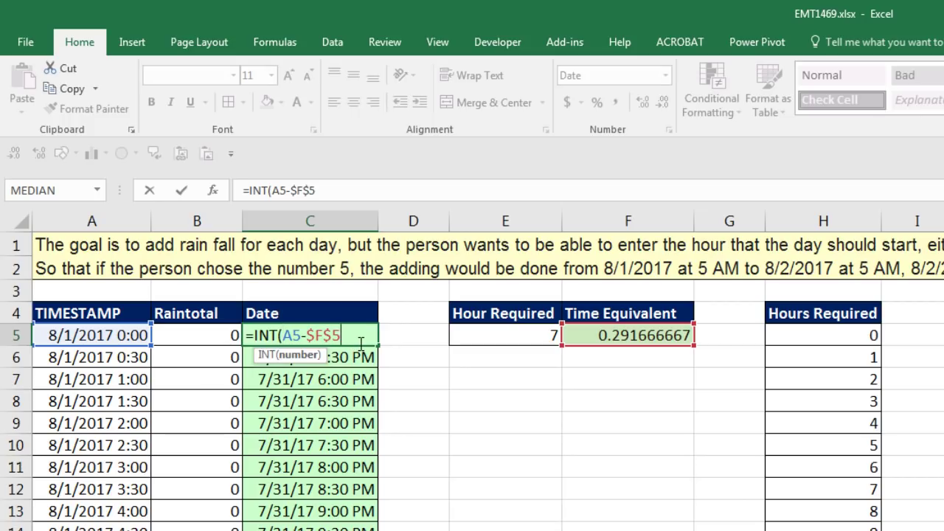
pyautogui.write(')')
pyautogui.hotkey('ctrl', 'Return')
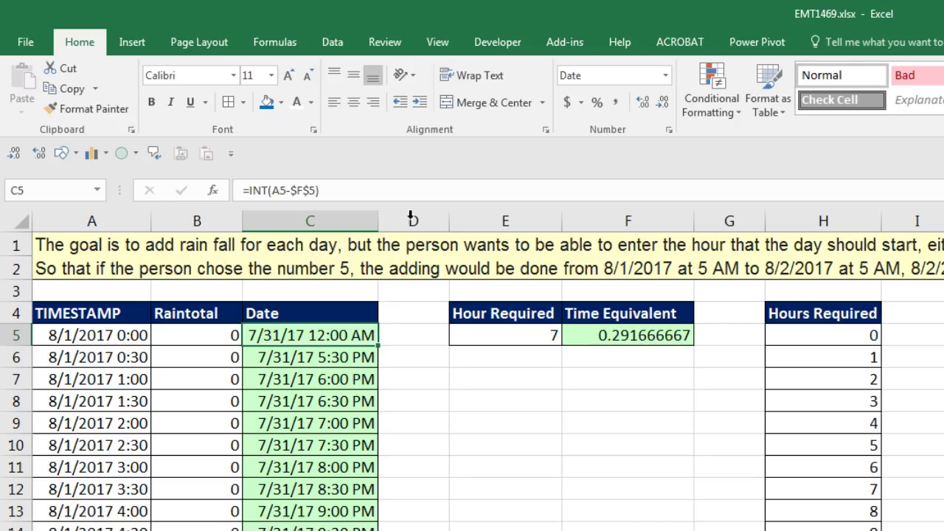
# Format C5 as Short Date and copy the INT formula down the Date column.
pyautogui.click(667, 77)
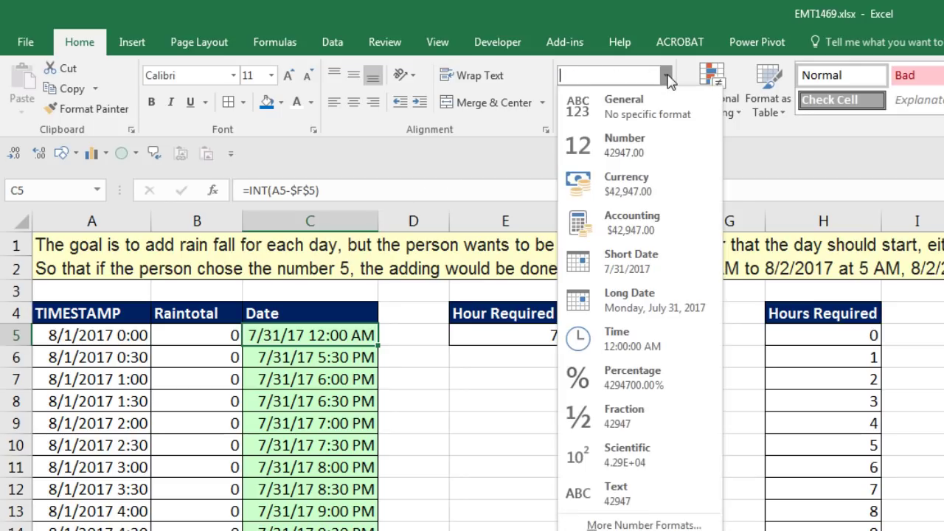
pyautogui.click(654, 267)
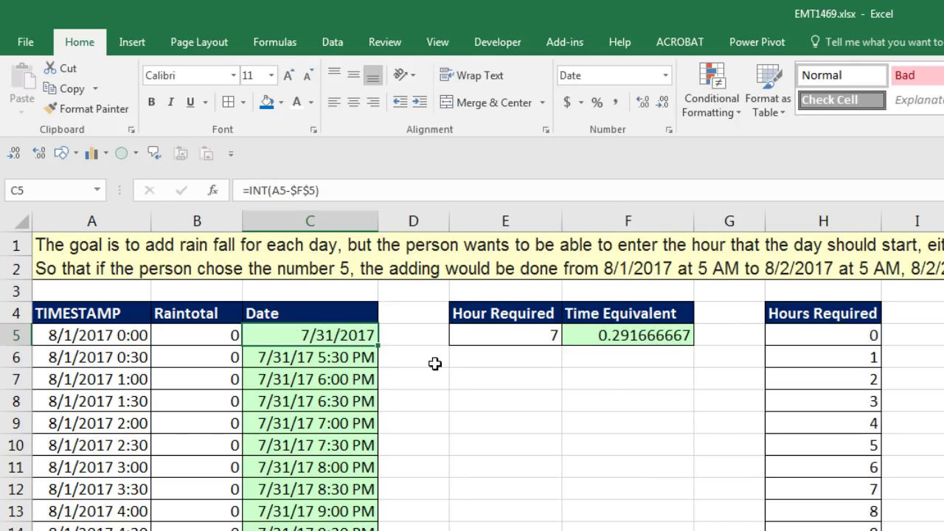
pyautogui.doubleClick(381, 338)
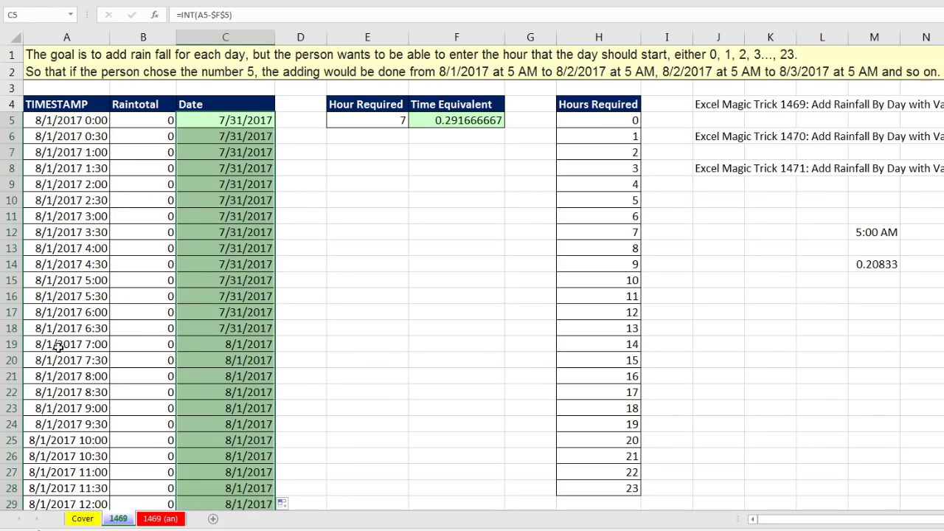
# Highlight the readings from 8/1/2017 7:00 onward that make up shifted day 8/1/2017.
pyautogui.moveTo(46, 345); pyautogui.dragTo(230, 347)
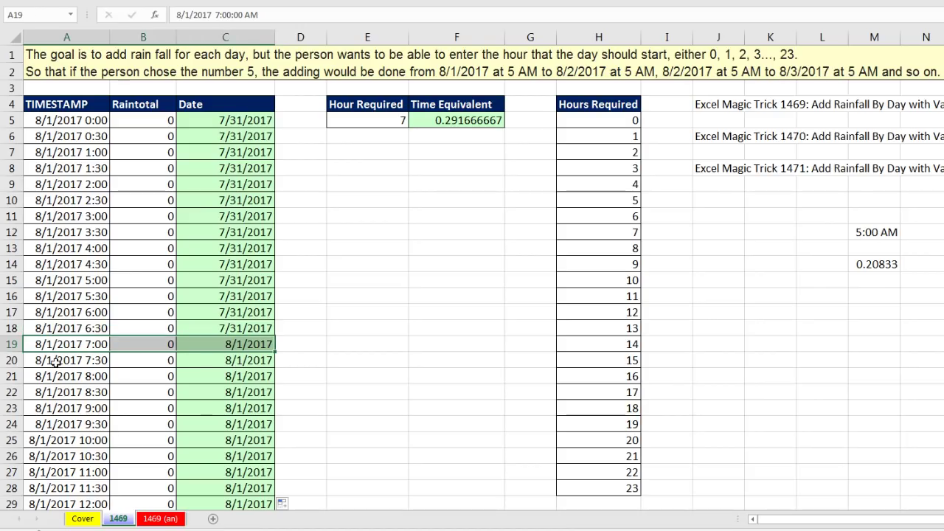
pyautogui.moveTo(63, 346); pyautogui.dragTo(244, 498)
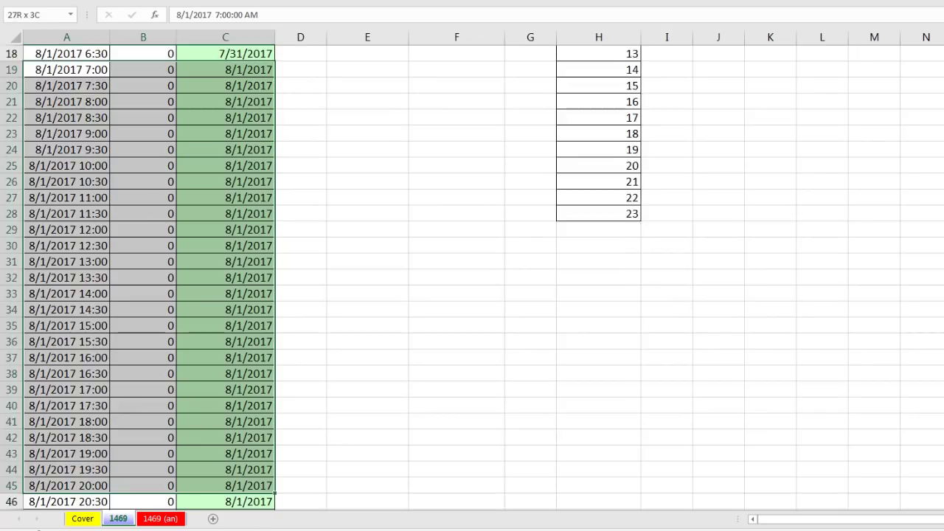
pyautogui.moveTo(225, 485); pyautogui.dragTo(214, 132)
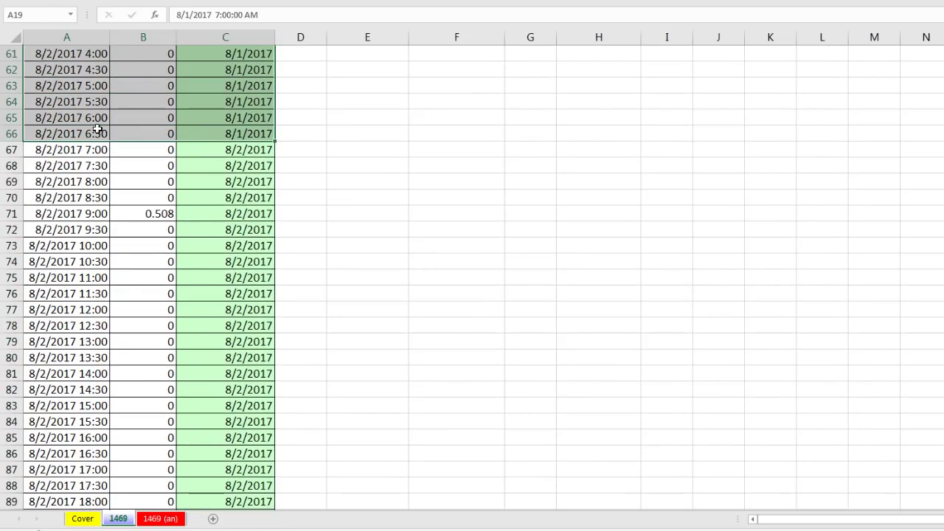
pyautogui.scroll(20, 270, 205)
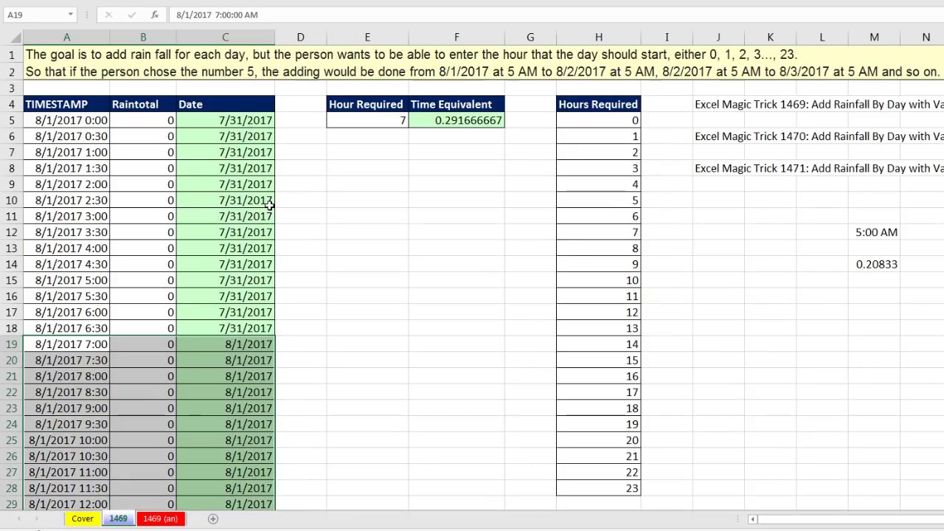
pyautogui.click(172, 137)
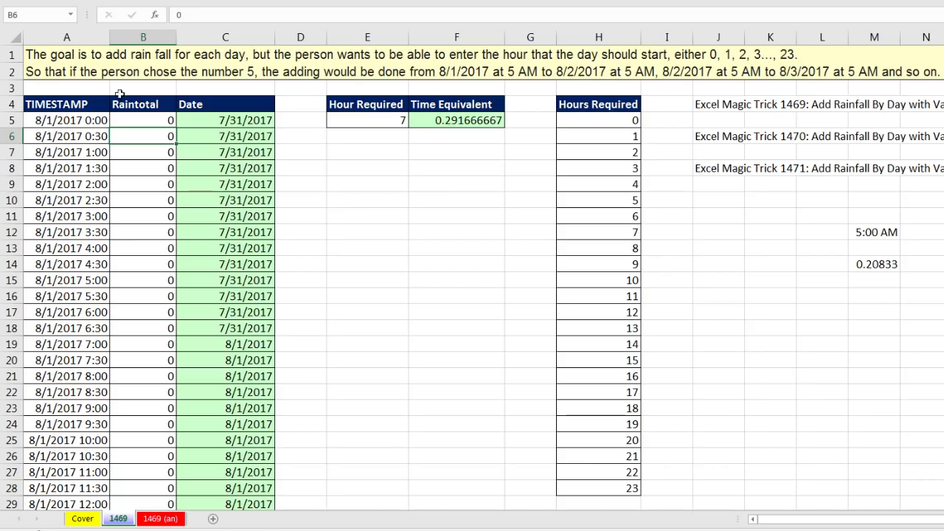
# Insert a PivotTable from the A4:C3328 rainfall data at cell E8 on the 1469 sheet.
pyautogui.click(201, 134)
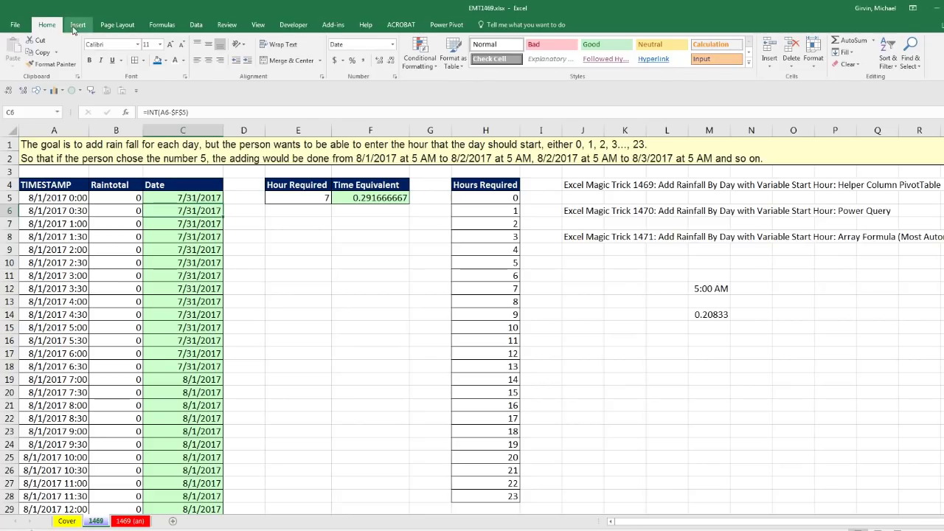
pyautogui.click(79, 16)
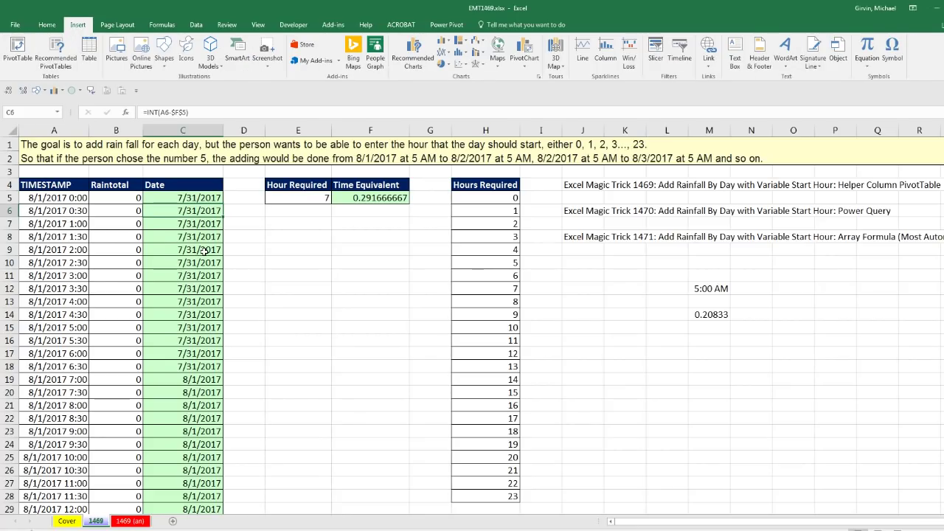
pyautogui.hotkey('alt', 'n')
pyautogui.press('v')
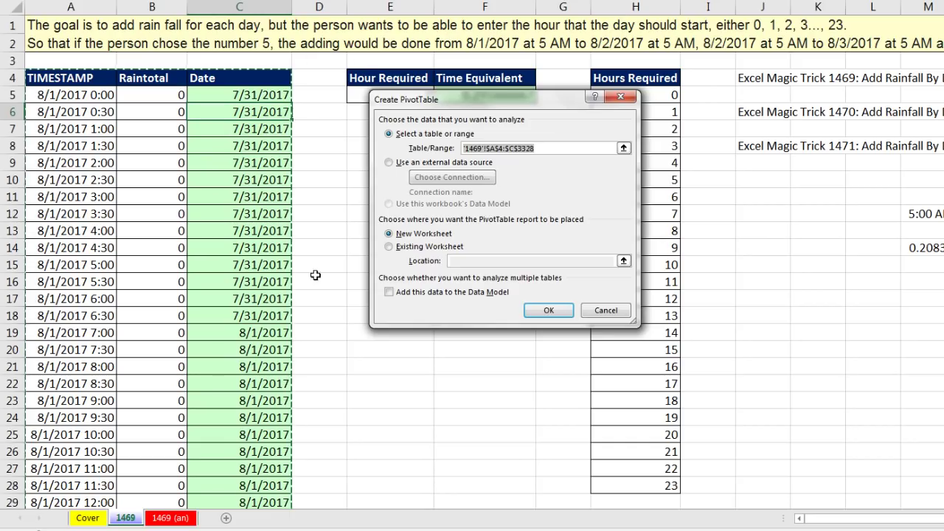
pyautogui.click(390, 247)
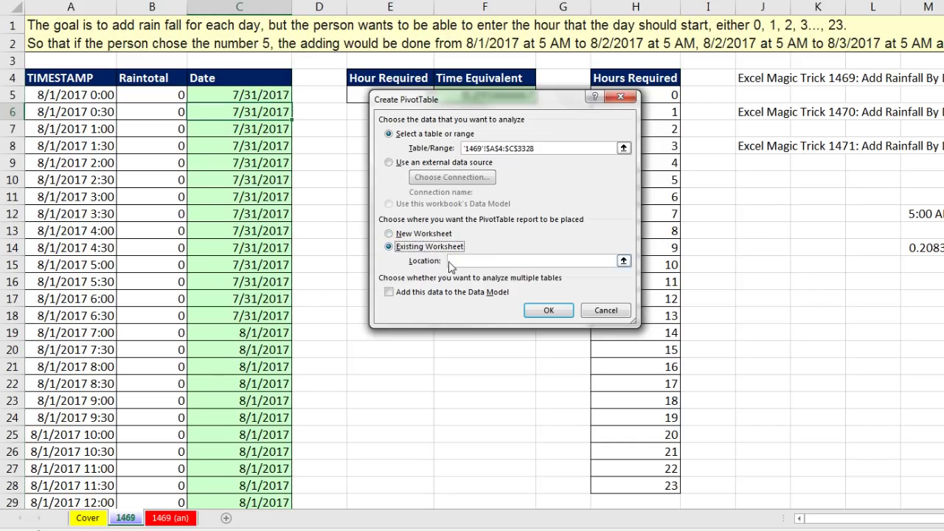
pyautogui.click(461, 261)
pyautogui.moveTo(437, 103); pyautogui.dragTo(572, 135)
pyautogui.click(365, 152)
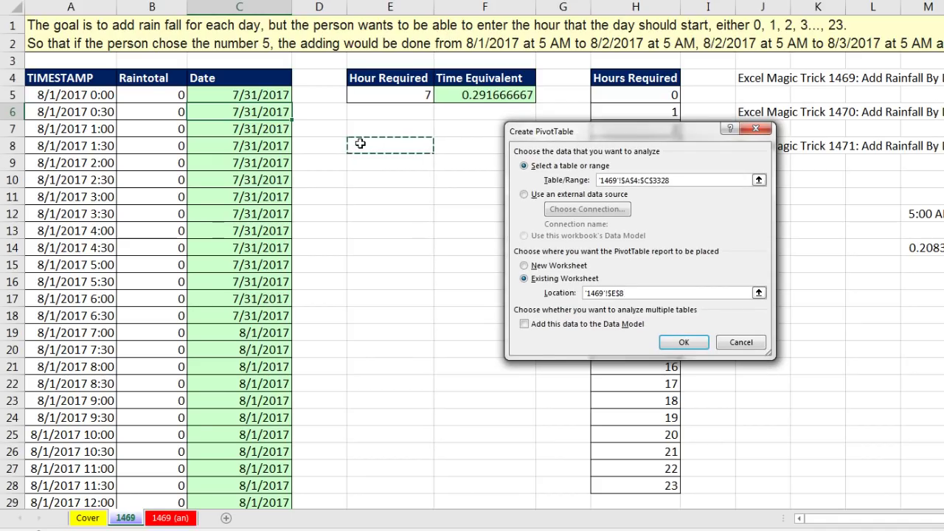
pyautogui.click(686, 341)
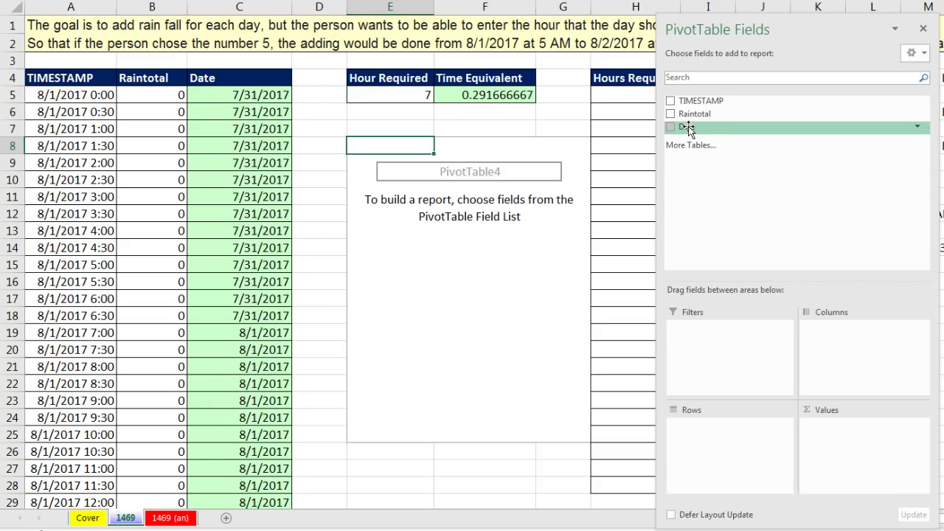
# Put Date in Rows without Months grouping and sum Raintotal in Values.
pyautogui.moveTo(688, 126); pyautogui.dragTo(734, 435)
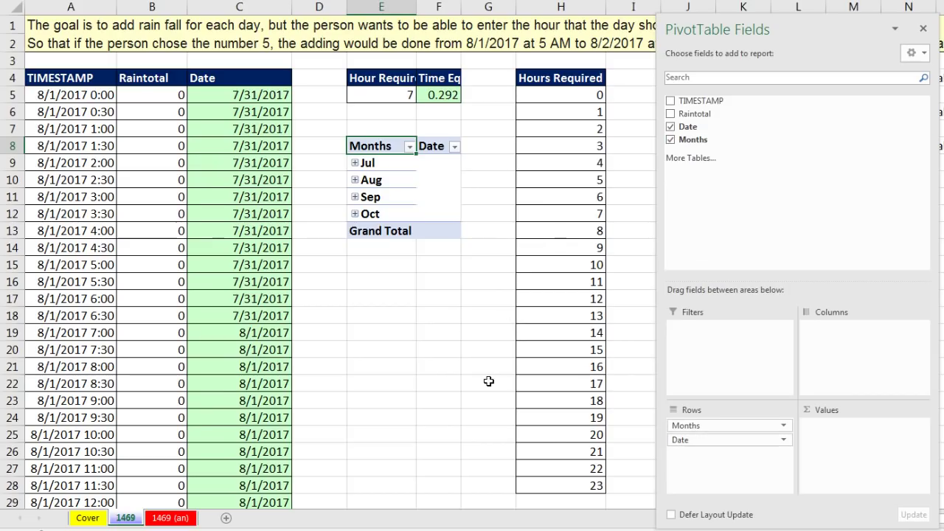
pyautogui.hotkey('ctrl', 'z')
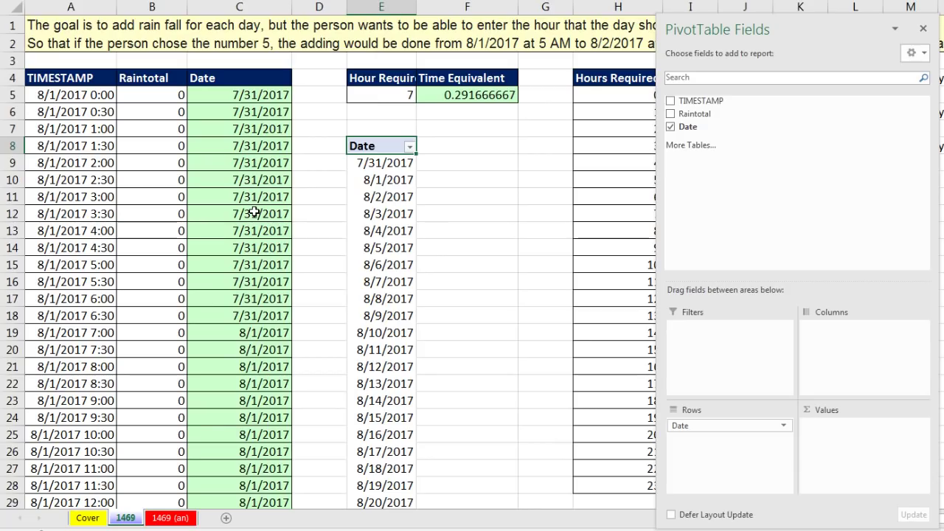
pyautogui.moveTo(690, 115); pyautogui.dragTo(820, 427)
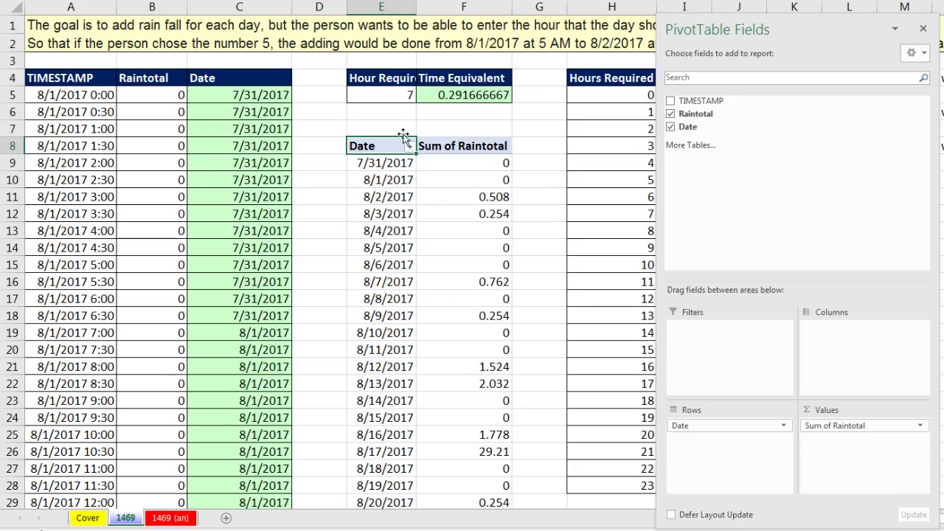
# Set Hour Required in E5 to 5, widen column E, and recalculate.
pyautogui.click(397, 94)
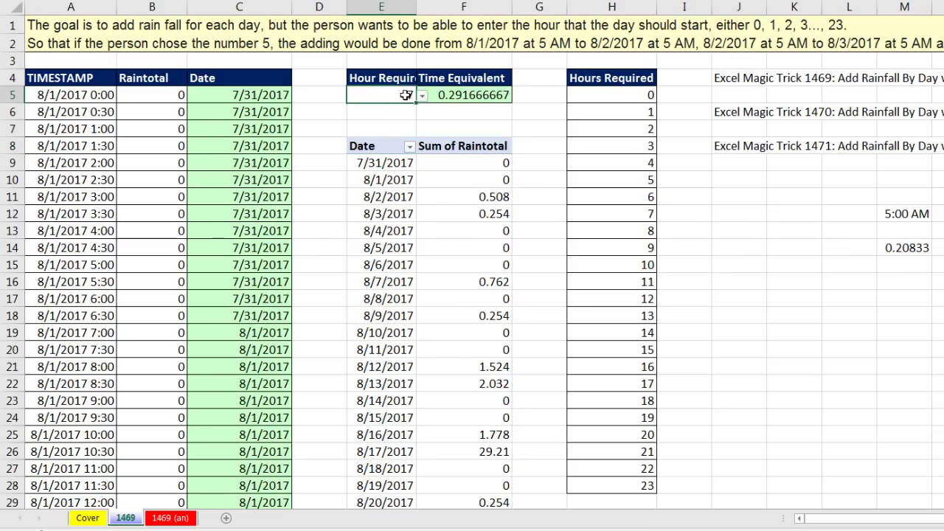
pyautogui.moveTo(417, 6); pyautogui.dragTo(446, 6)
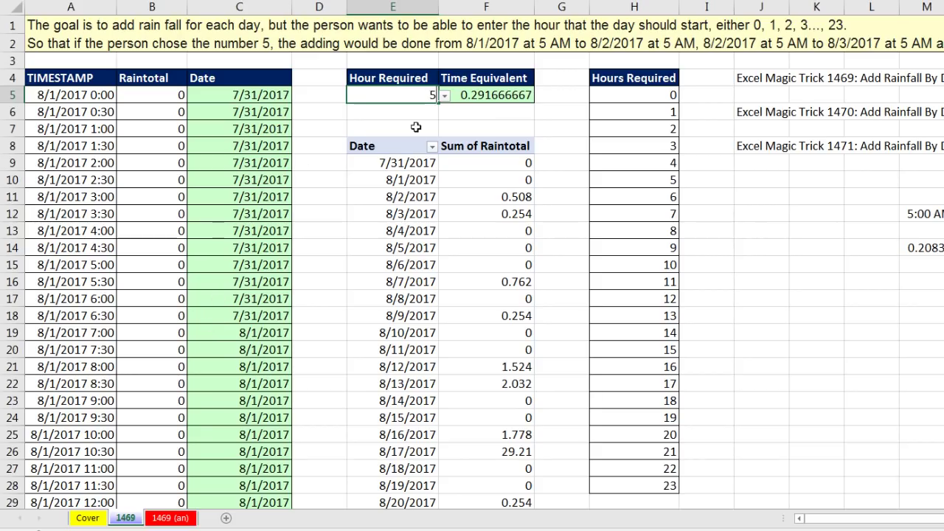
pyautogui.press('F9')
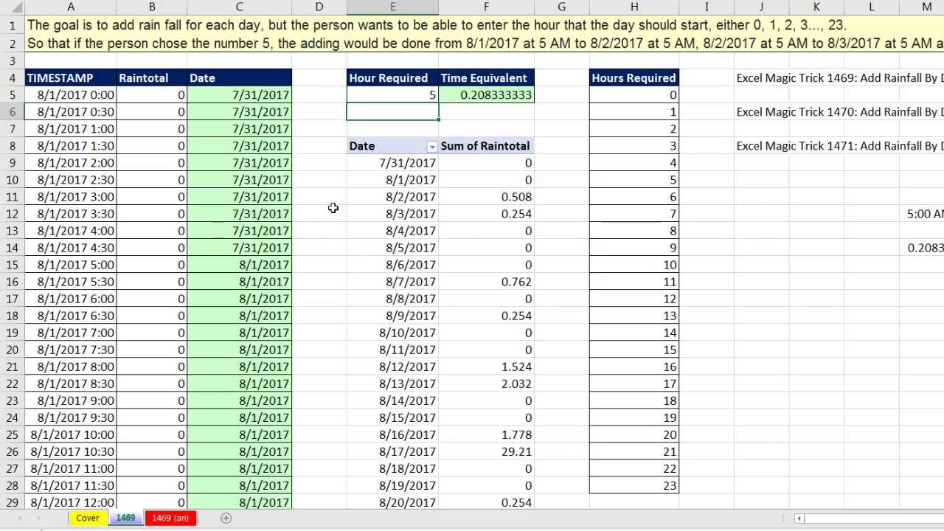
# Refresh the PivotTable and all workbook data so 8/17/2017 shows 29.972.
pyautogui.rightClick(460, 201)
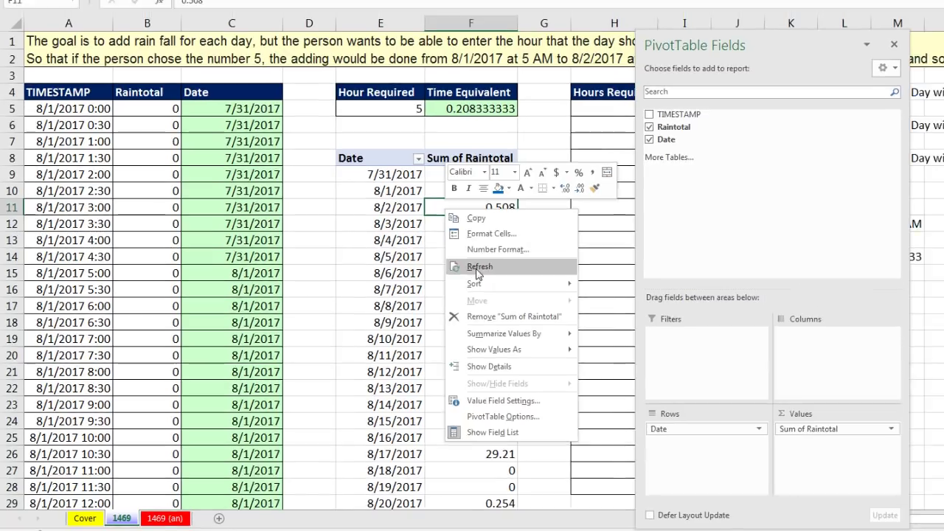
pyautogui.click(488, 258)
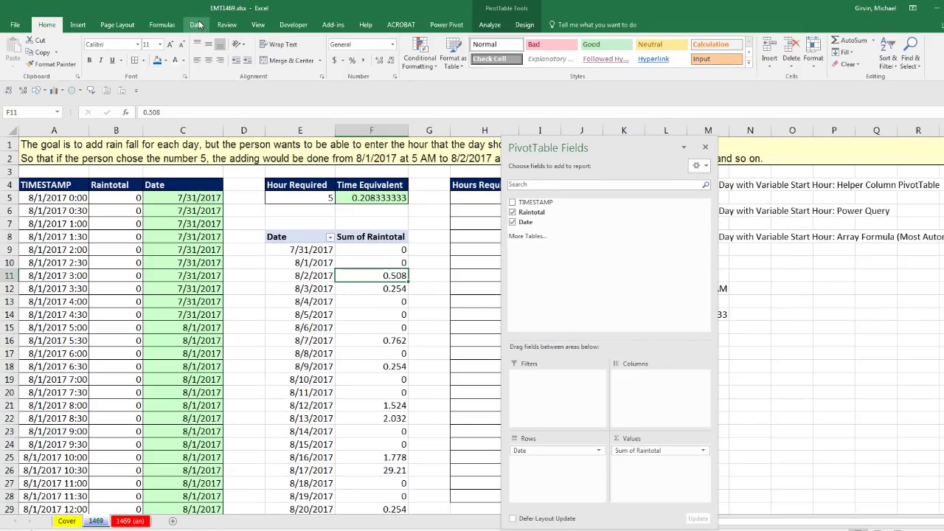
pyautogui.click(197, 25)
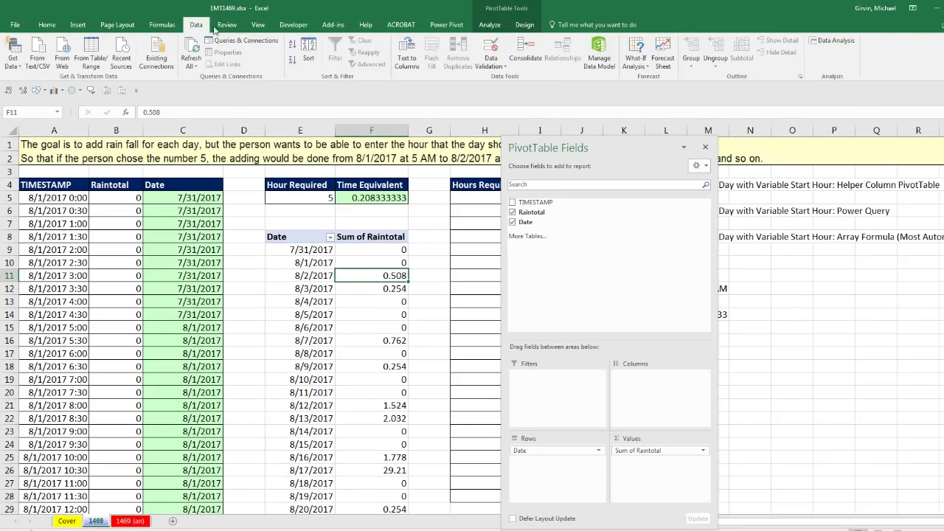
pyautogui.click(193, 67)
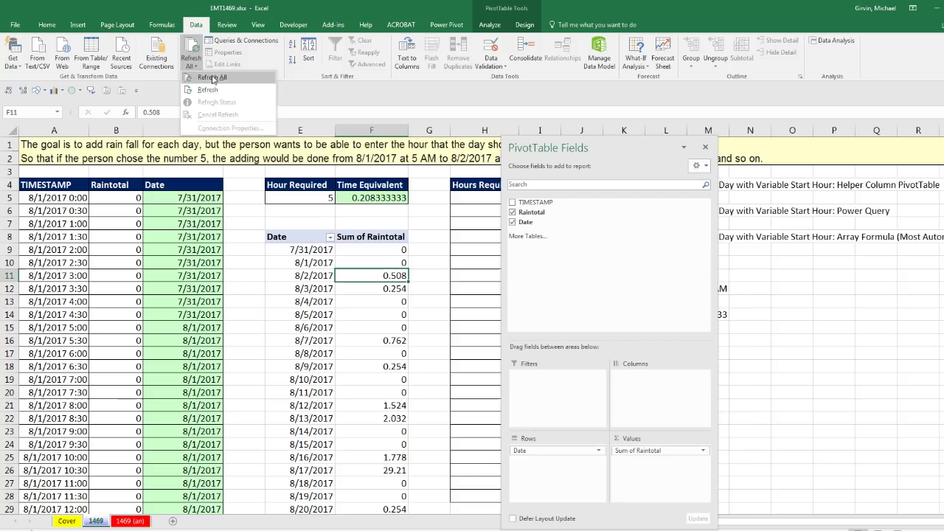
pyautogui.click(215, 79)
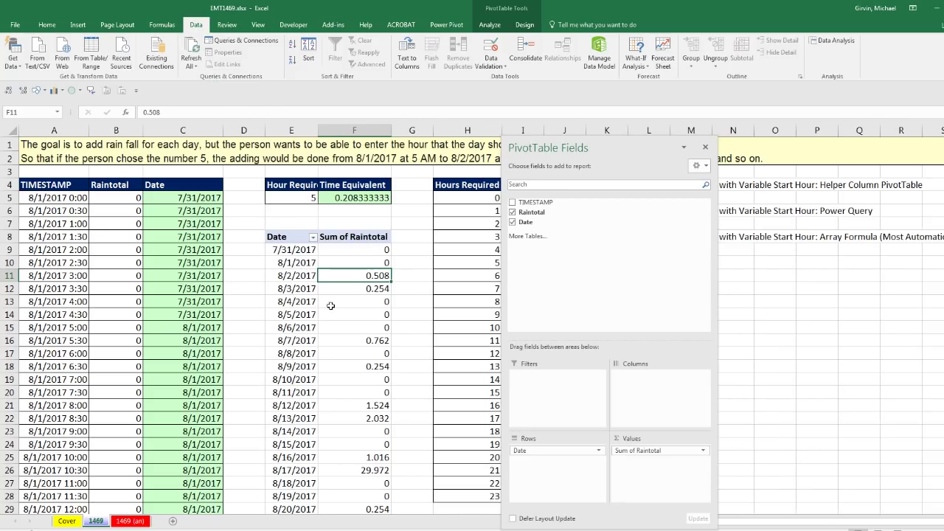
pyautogui.moveTo(335, 289)
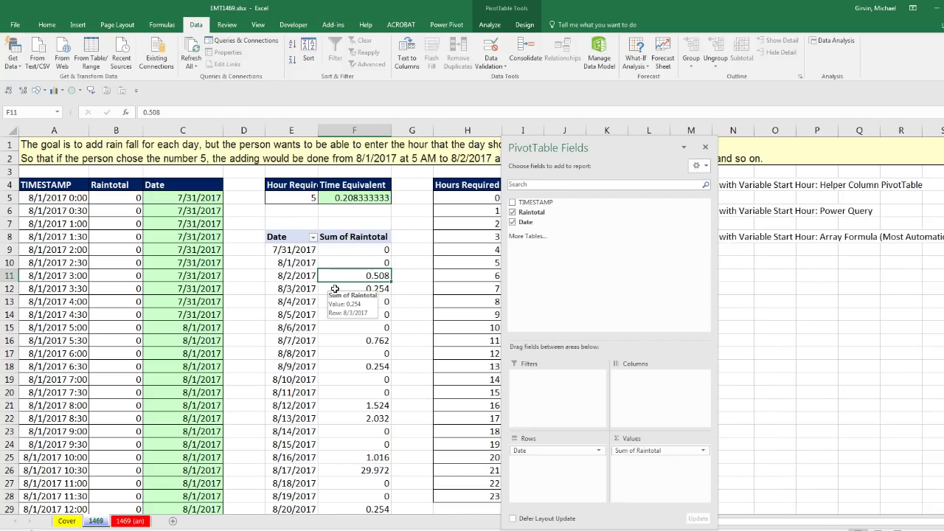
# Move the PivotTable Fields pane aside and reselect E5 so the pane closes.
pyautogui.moveTo(554, 148); pyautogui.dragTo(701, 281)
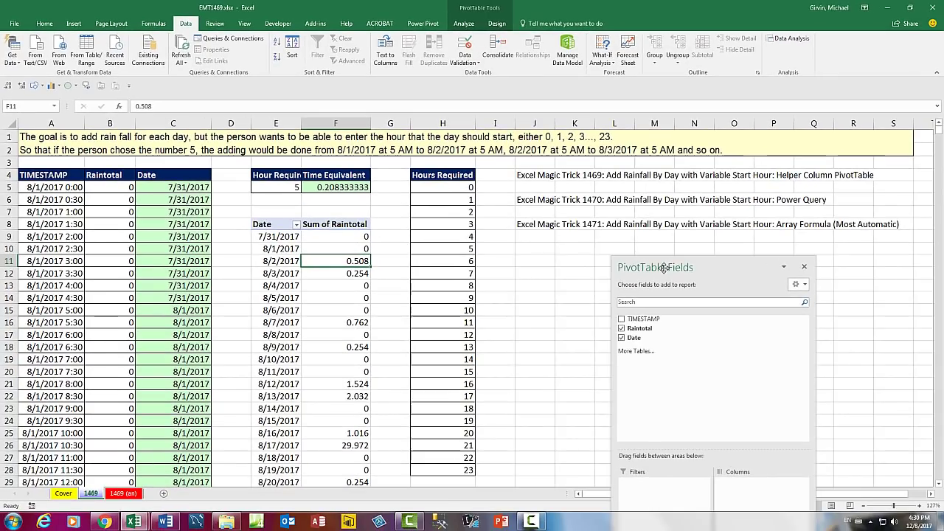
pyautogui.click(268, 188)
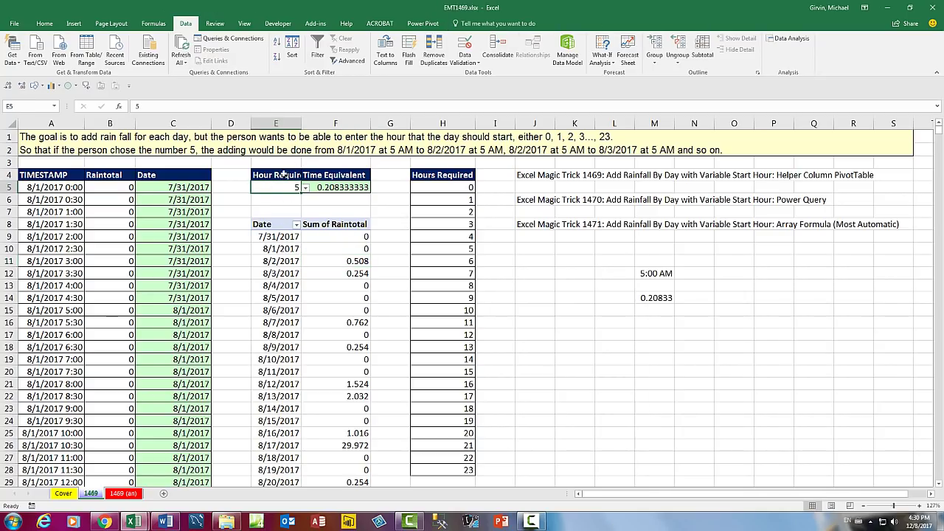